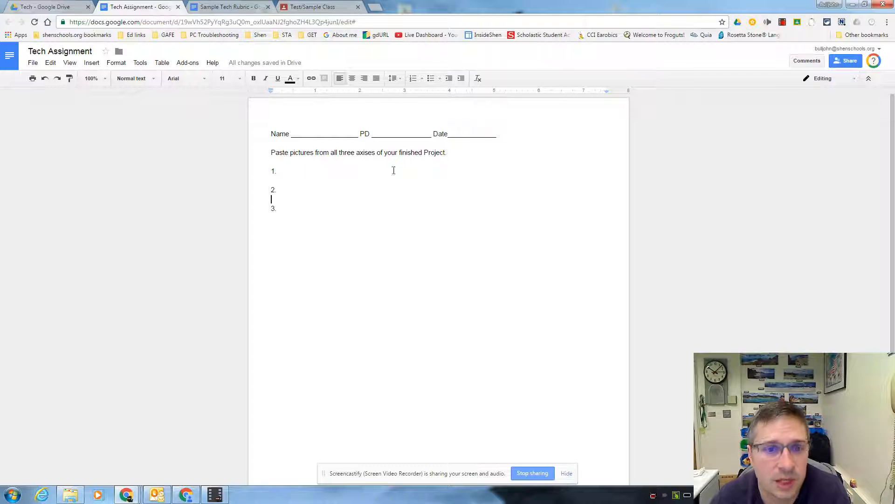
# Copy the entire rubric table from the Sample Tech Rubric document and paste it below item 3 in the Tech Assignment document
pyautogui.click(233, 9)
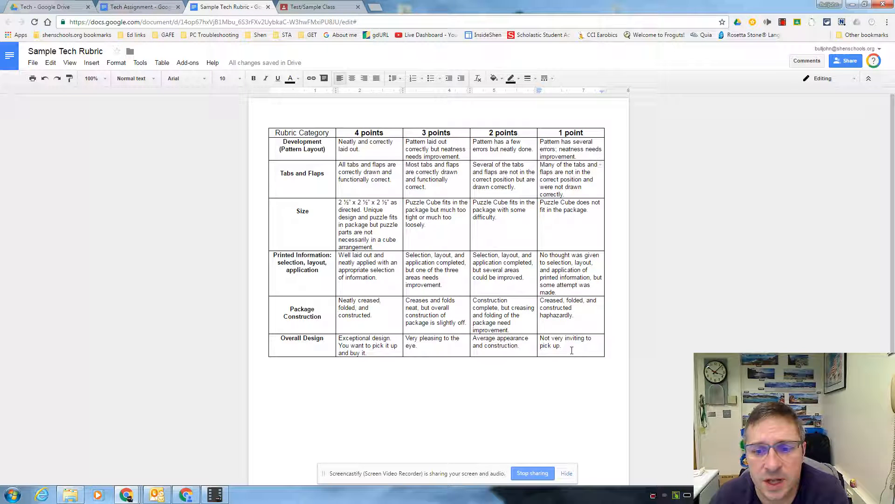
pyautogui.moveTo(575, 347); pyautogui.dragTo(274, 133)
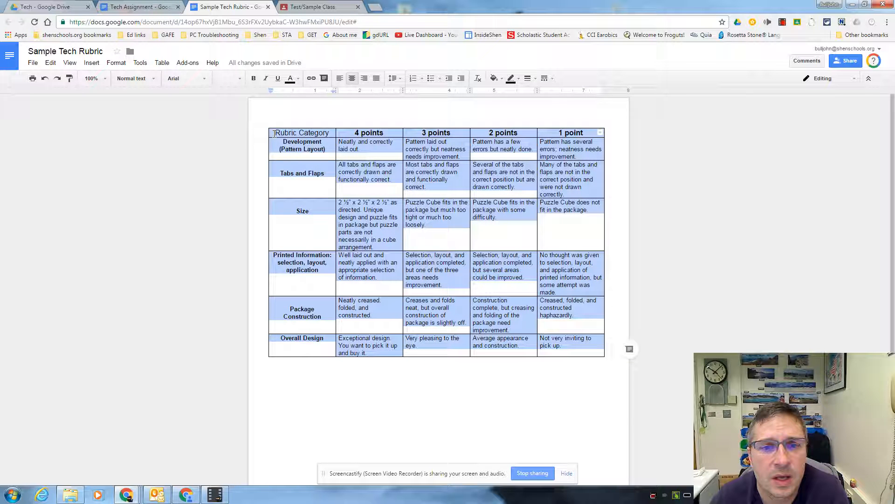
pyautogui.rightClick(379, 144)
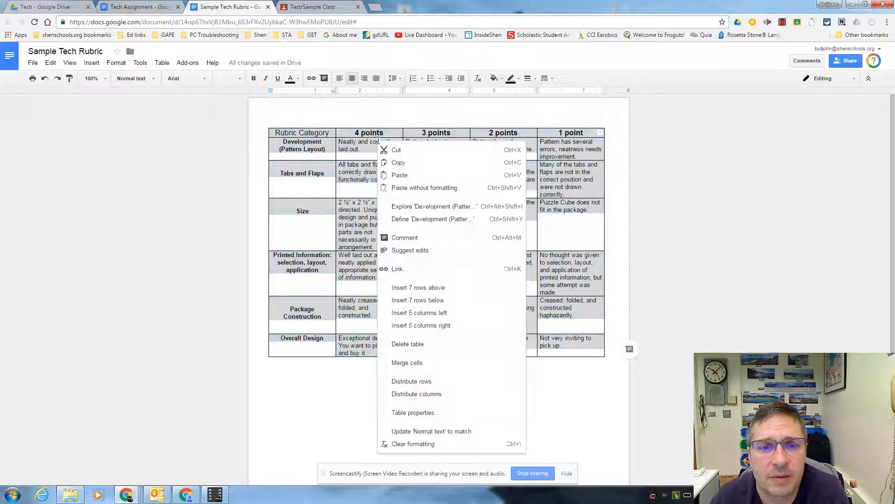
pyautogui.click(399, 161)
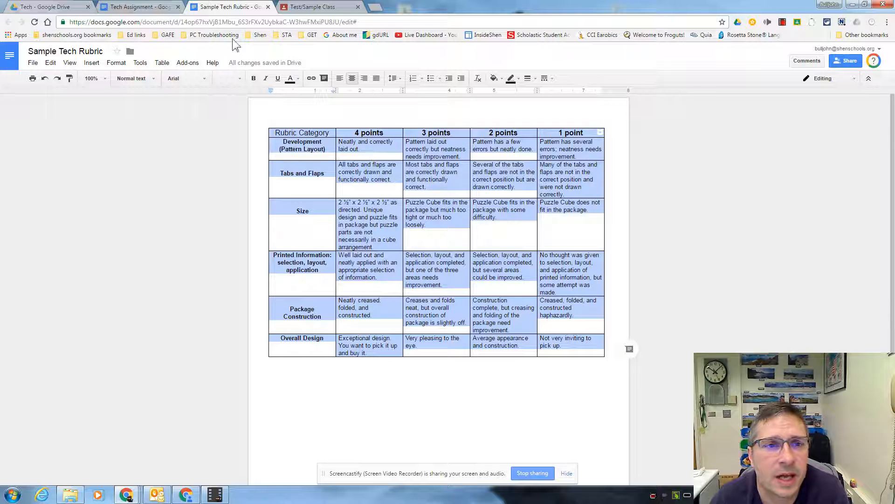
pyautogui.click(134, 8)
pyautogui.click(282, 234)
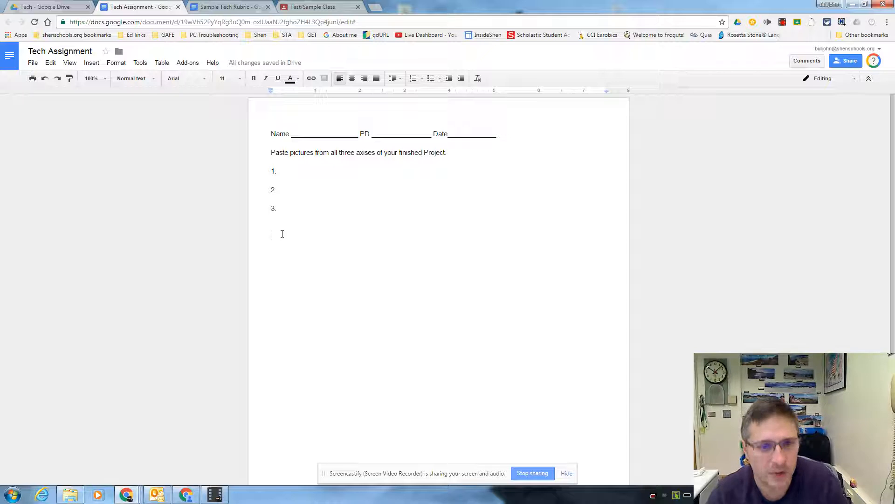
pyautogui.hotkey('ctrl', 'v')
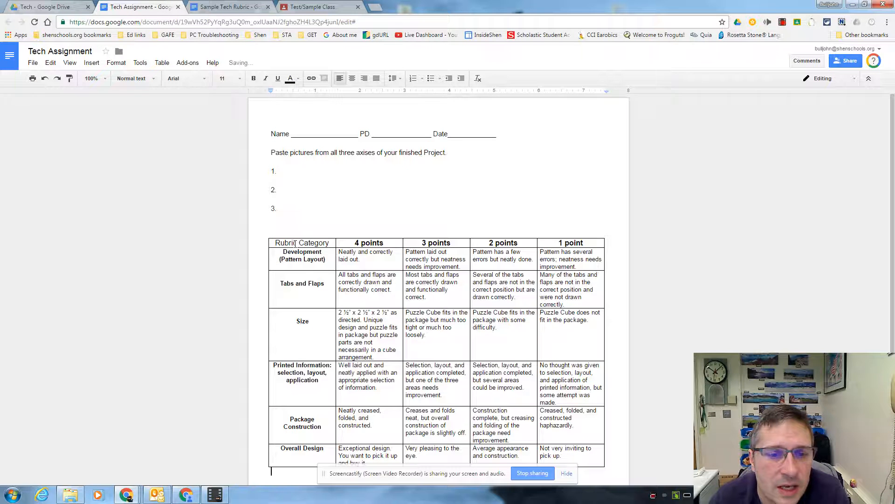
# Change the header of the rubric's first column to "Rubric Categories"
pyautogui.click(296, 243)
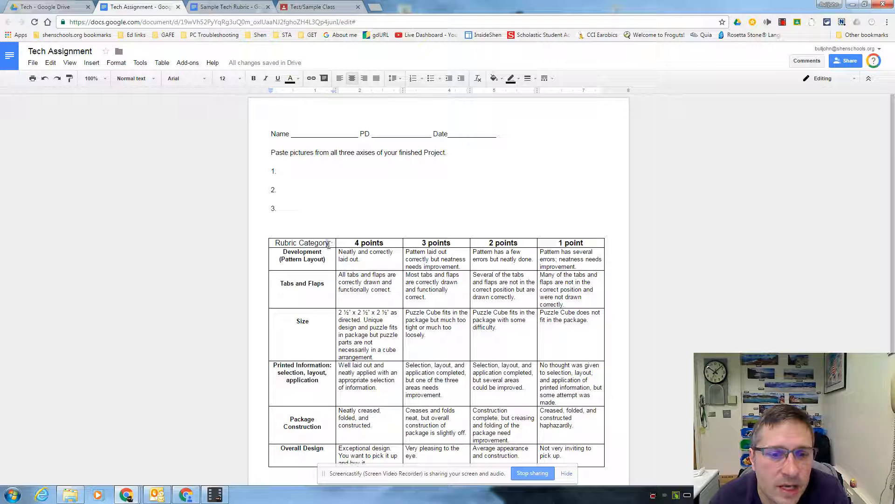
pyautogui.press('BackSpace')
pyautogui.write('ises')
pyautogui.click(329, 226)
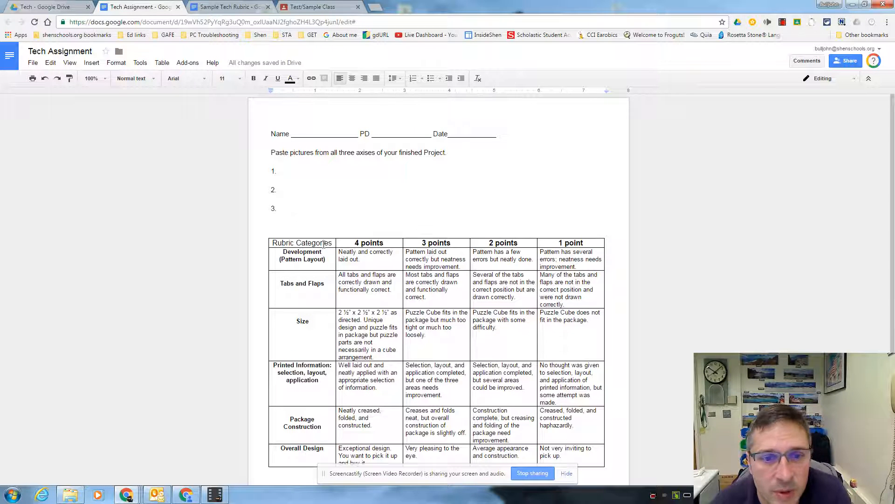
pyautogui.moveTo(333, 243); pyautogui.dragTo(271, 244)
pyautogui.click(322, 243)
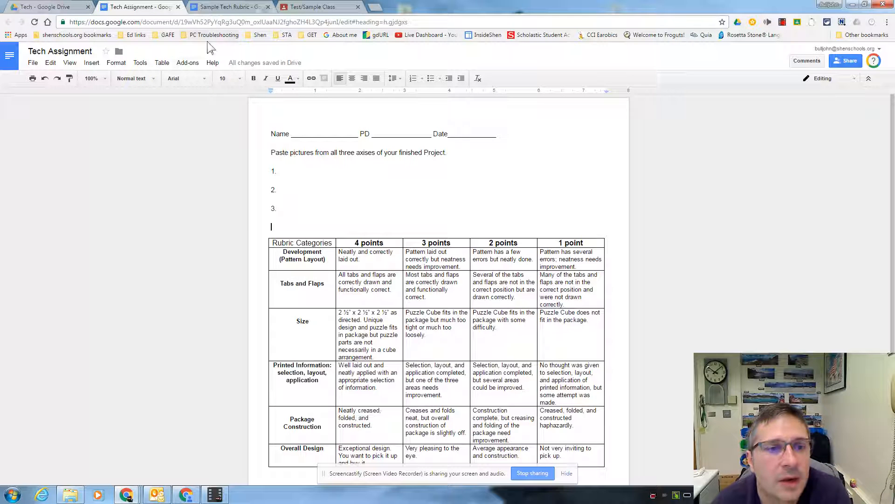
# Start Score Rubric from the OrangeSlice: Teacher Rubric add-on on the Tech Assignment document
pyautogui.click(188, 63)
pyautogui.moveTo(210, 171)
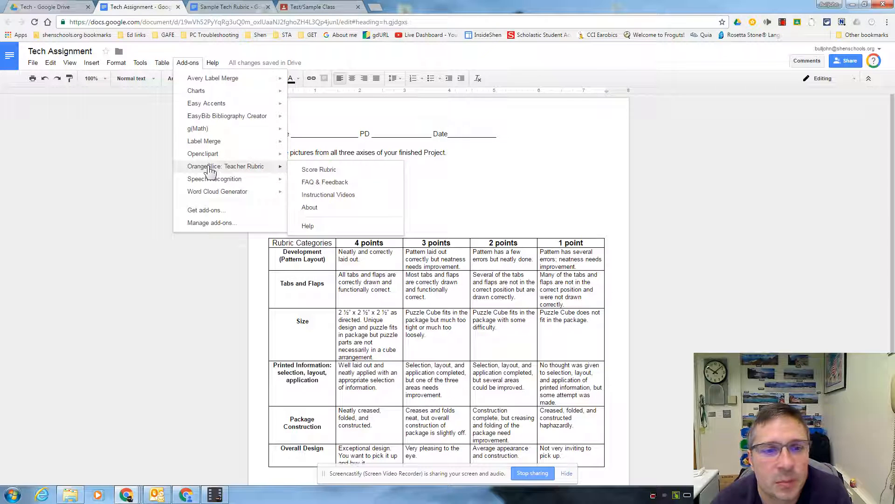
pyautogui.click(322, 170)
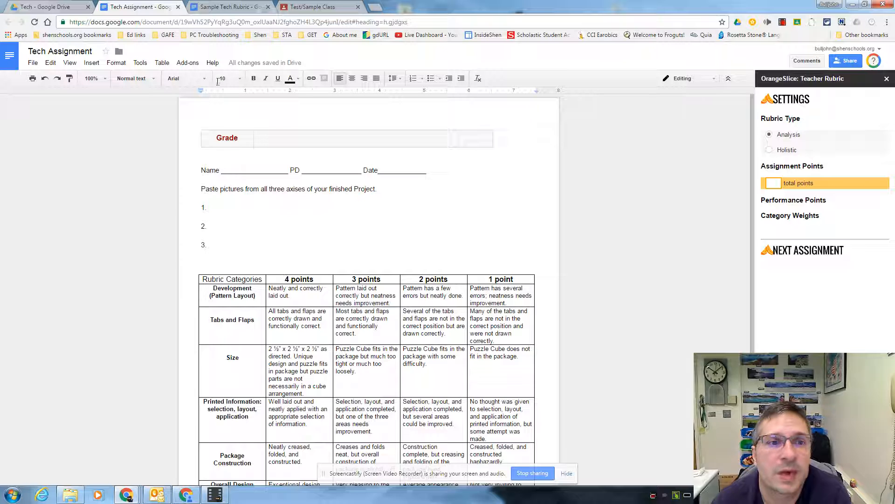
pyautogui.click(227, 8)
pyautogui.click(175, 10)
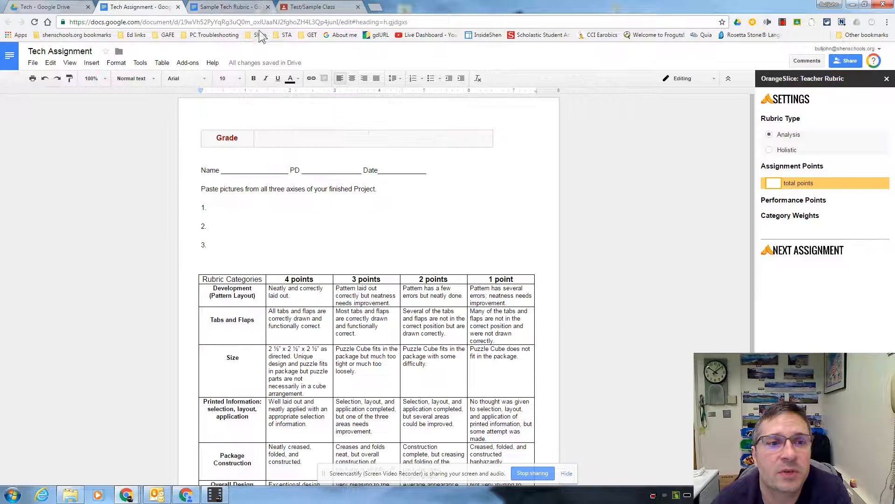
pyautogui.click(188, 62)
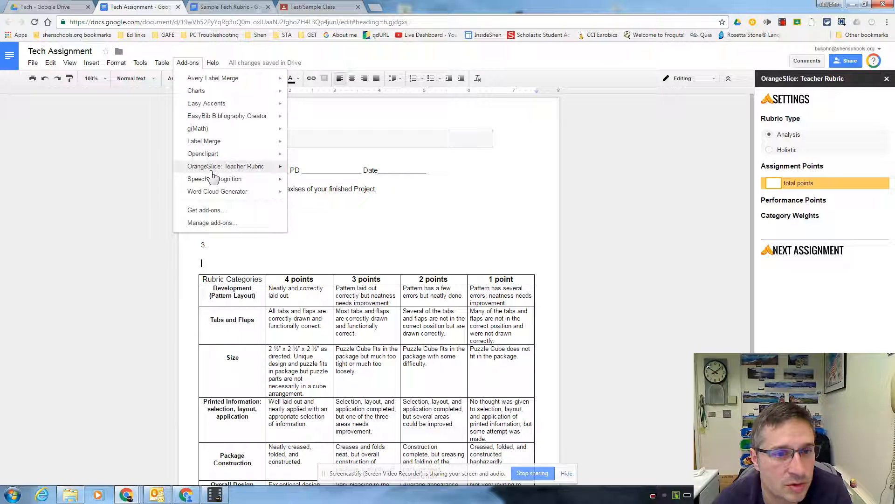
pyautogui.moveTo(212, 176)
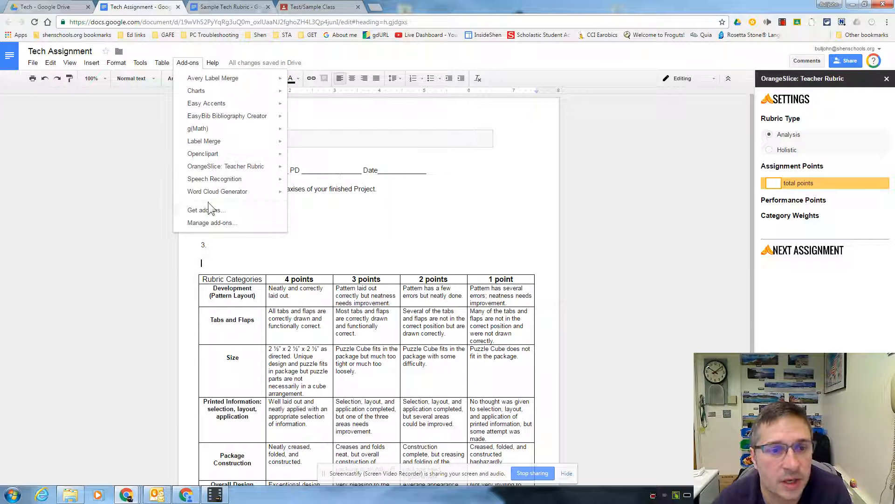
pyautogui.click(522, 219)
# Move the Grade table from above the name line to the blank space below the rubric table
pyautogui.moveTo(224, 154); pyautogui.dragTo(213, 128)
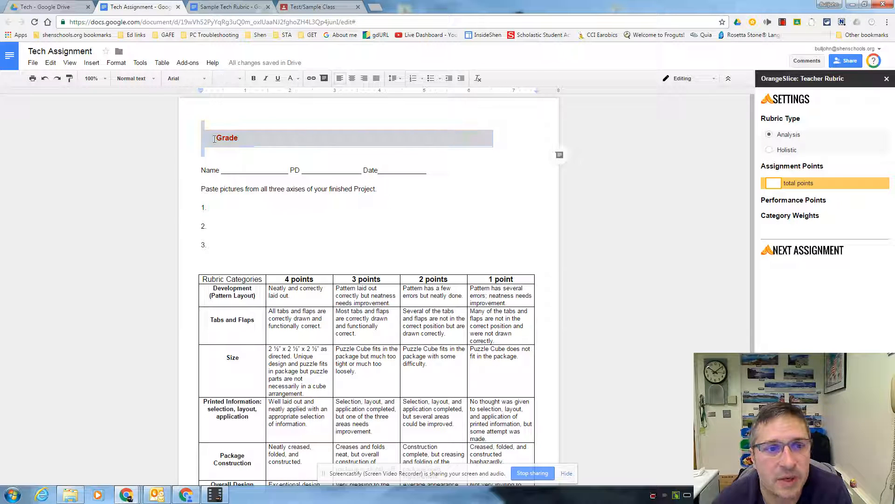
pyautogui.rightClick(214, 139)
pyautogui.click(236, 147)
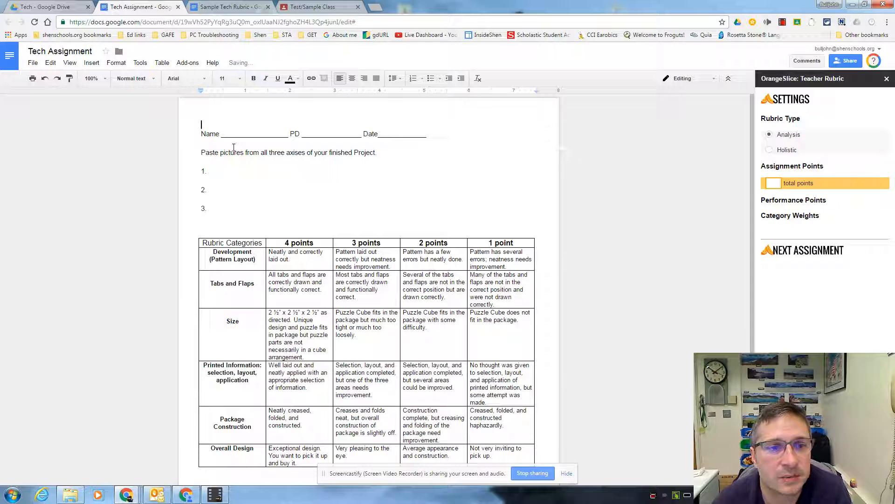
pyautogui.scroll(-3, 247, 172)
pyautogui.click(219, 358)
pyautogui.hotkey('ctrl', 'v')
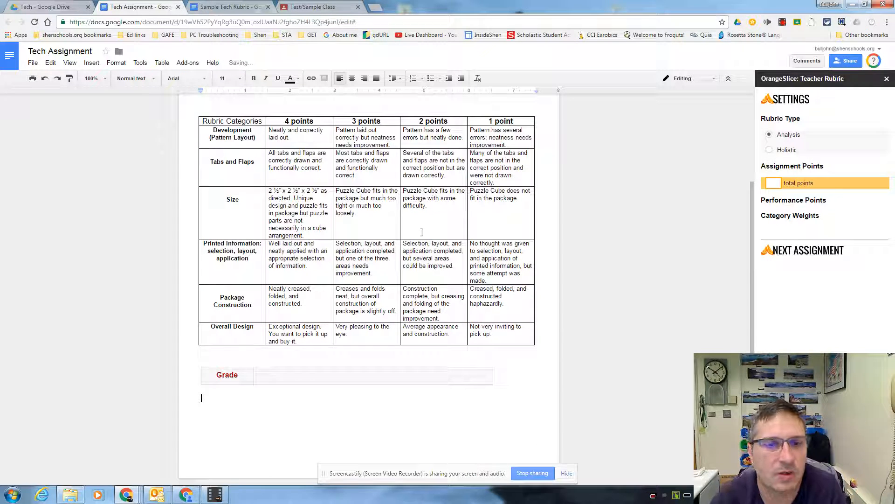
# Set the assignment points to 24 total points and open the rubric's performance points settings
pyautogui.scroll(3, 501, 234)
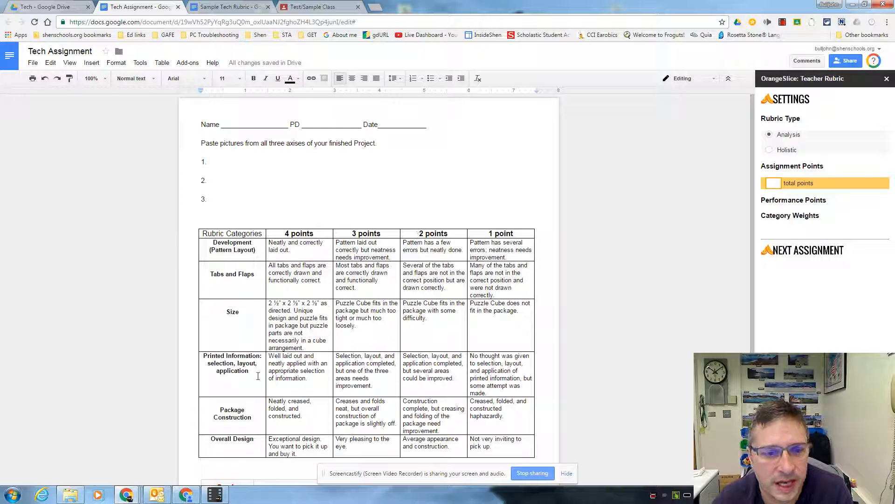
pyautogui.click(779, 180)
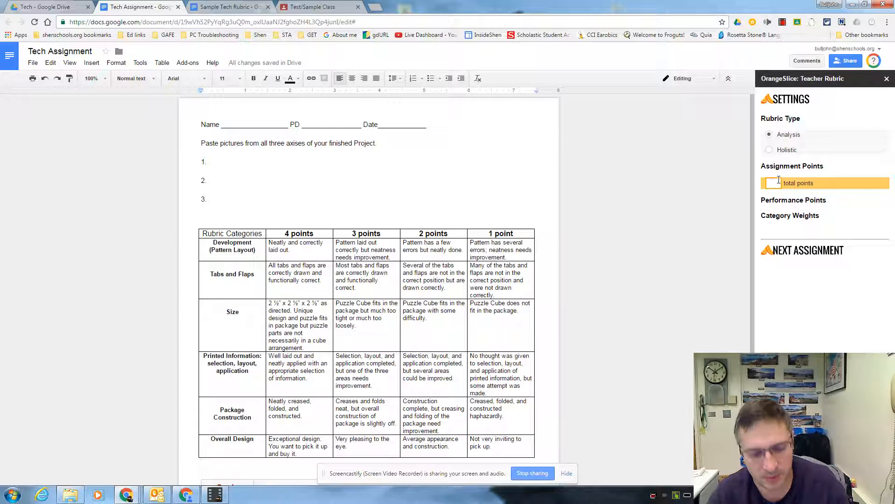
pyautogui.write('24')
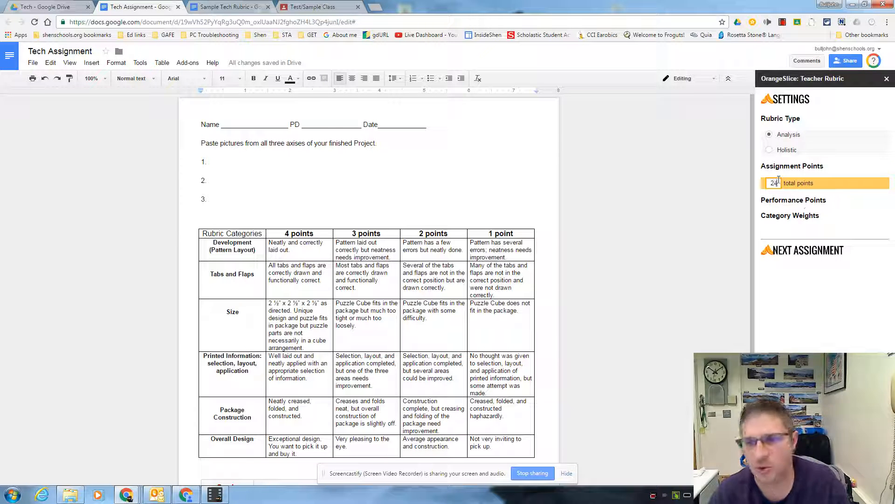
pyautogui.click(864, 205)
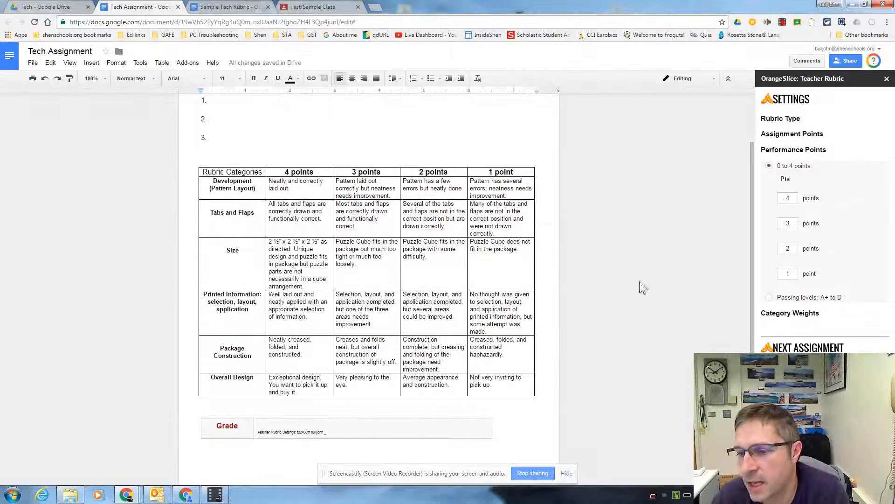
# Switch off weighting in the rubric's category weights and close the OrangeSlice: Teacher Rubric sidebar
pyautogui.click(807, 316)
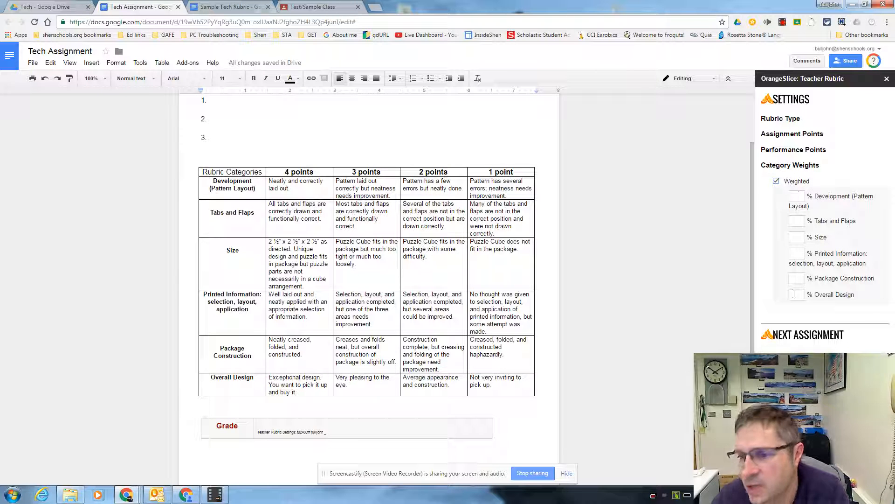
pyautogui.click(776, 181)
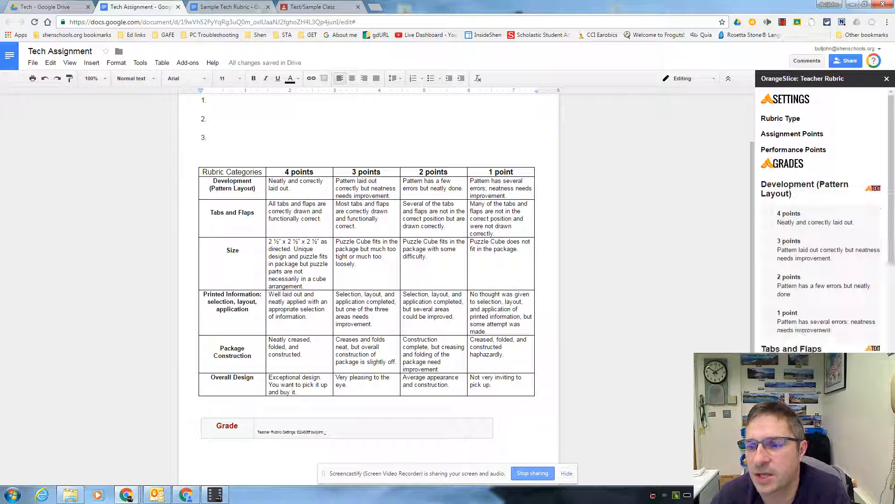
pyautogui.click(887, 79)
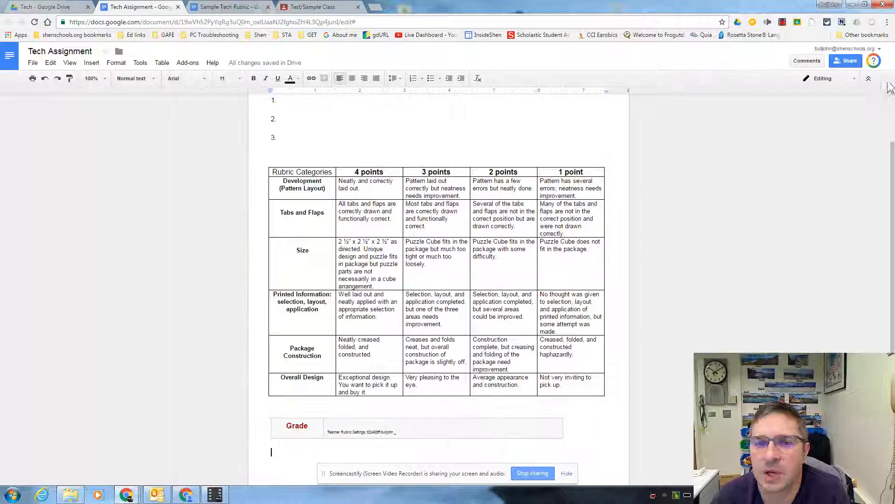
pyautogui.scroll(1, 709, 225)
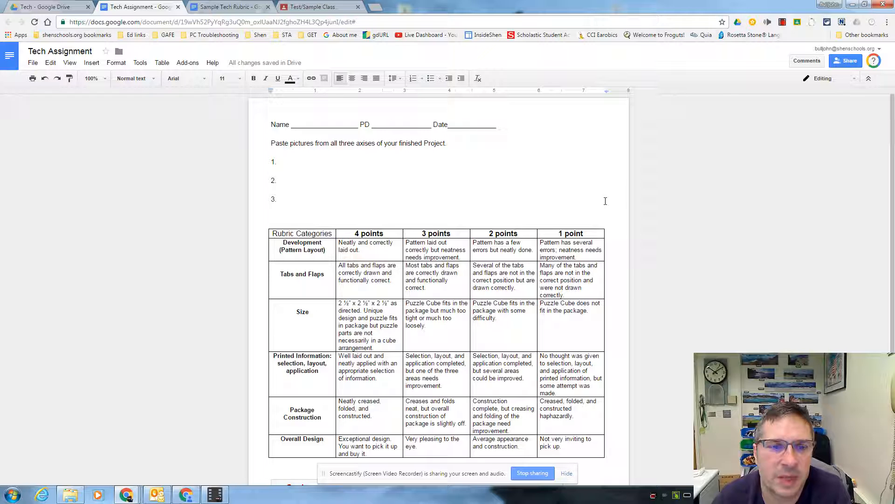
pyautogui.scroll(-3, 604, 202)
pyautogui.scroll(3, 603, 204)
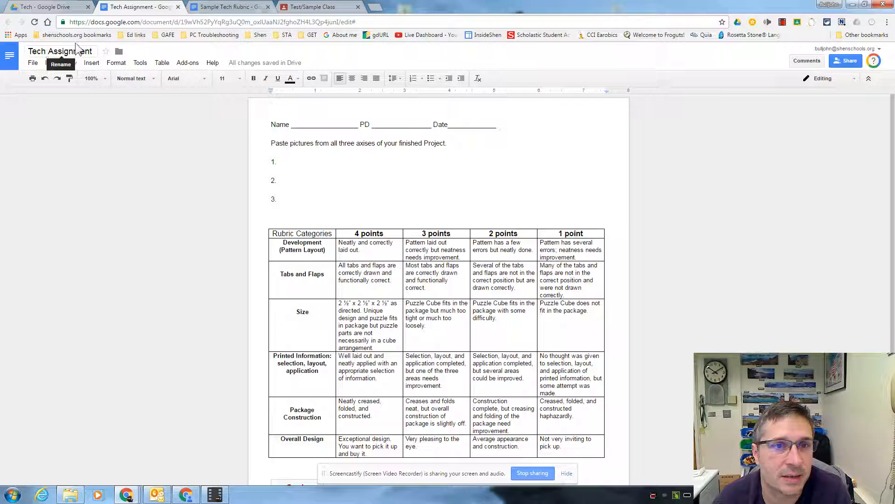
# Switch to the Test/Sample Class in Google Classroom and create a new assignment
pyautogui.click(307, 9)
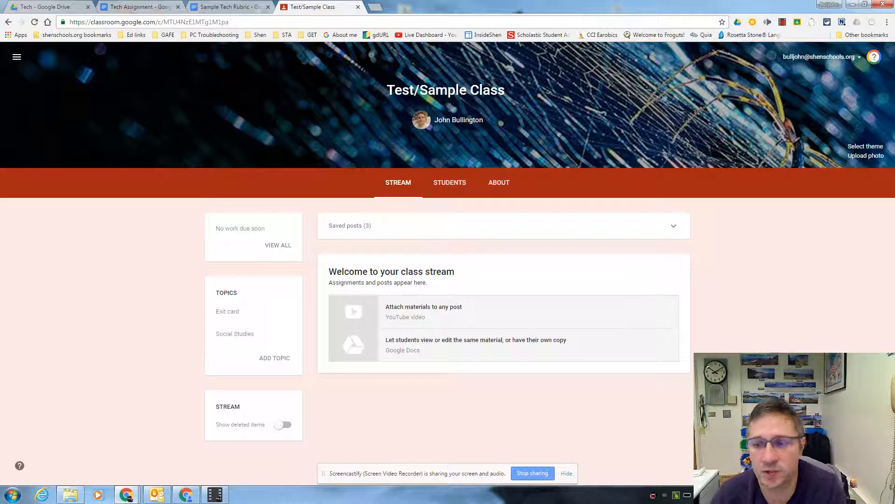
pyautogui.moveTo(871, 460)
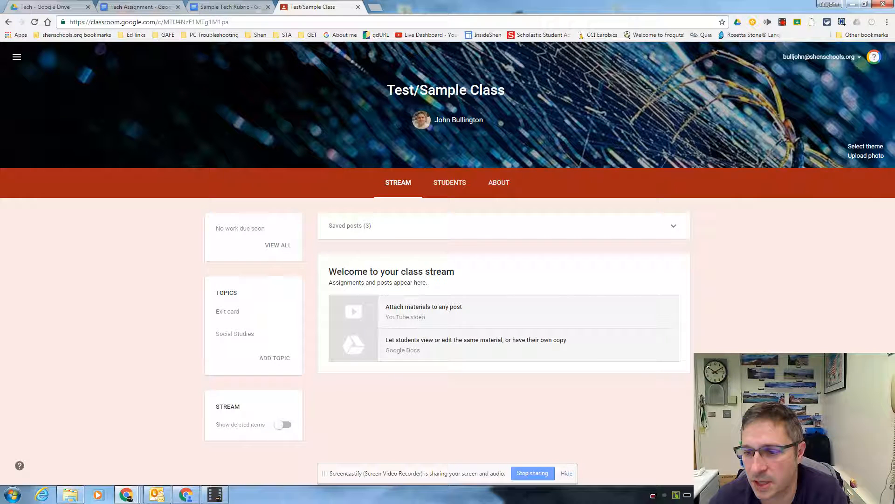
pyautogui.click(871, 394)
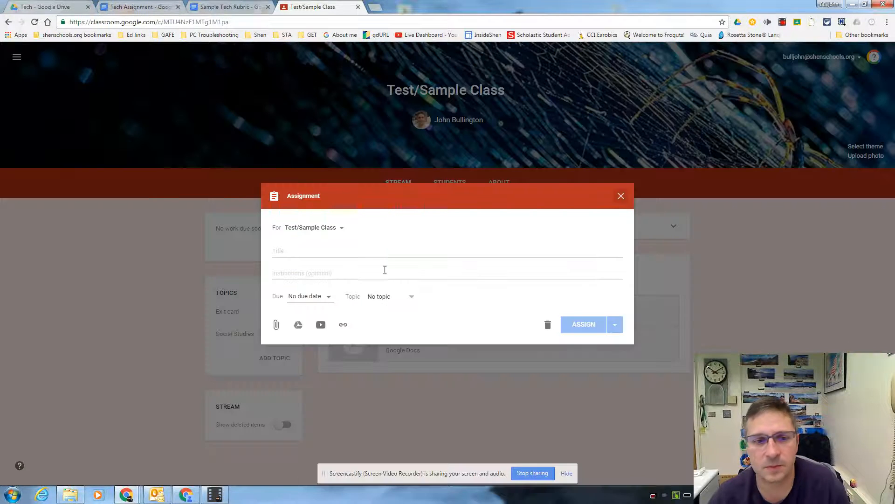
pyautogui.click(294, 251)
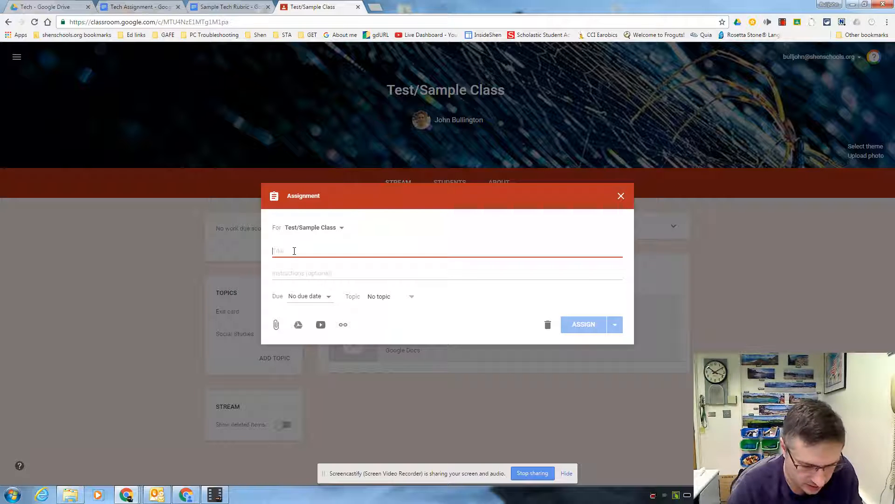
pyautogui.write('RAc')
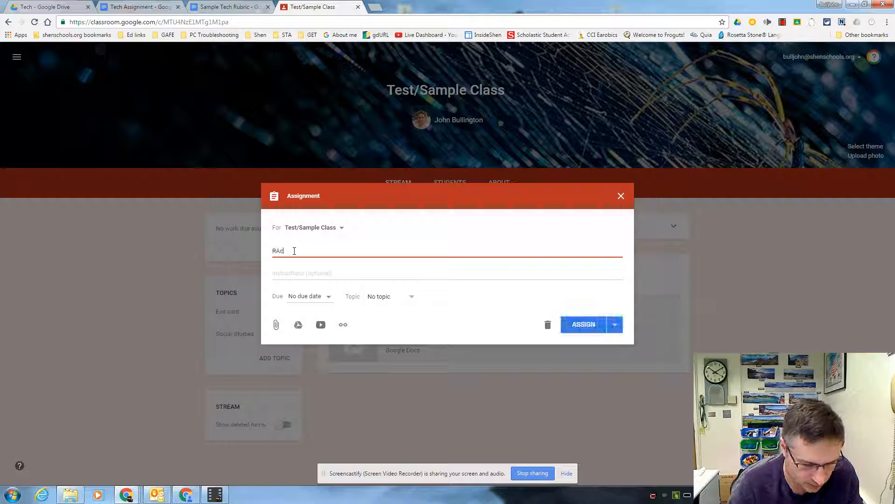
pyautogui.write('e CAr[[')
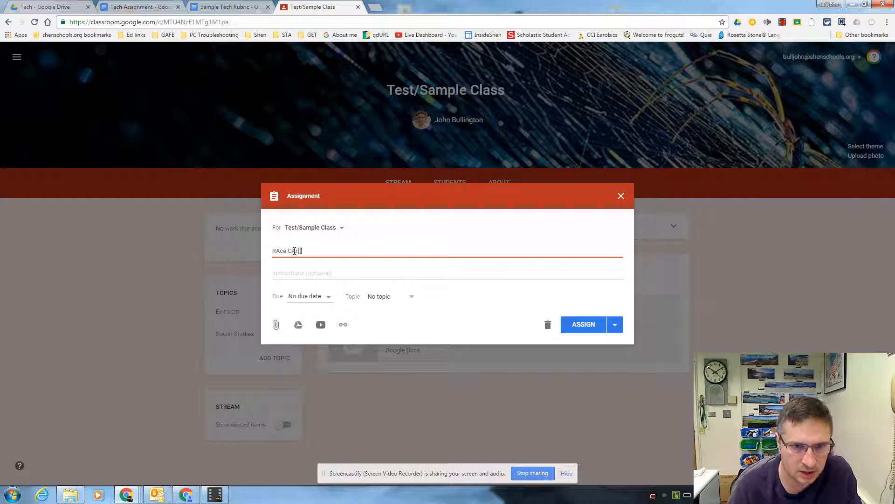
pyautogui.press('BackSpace')
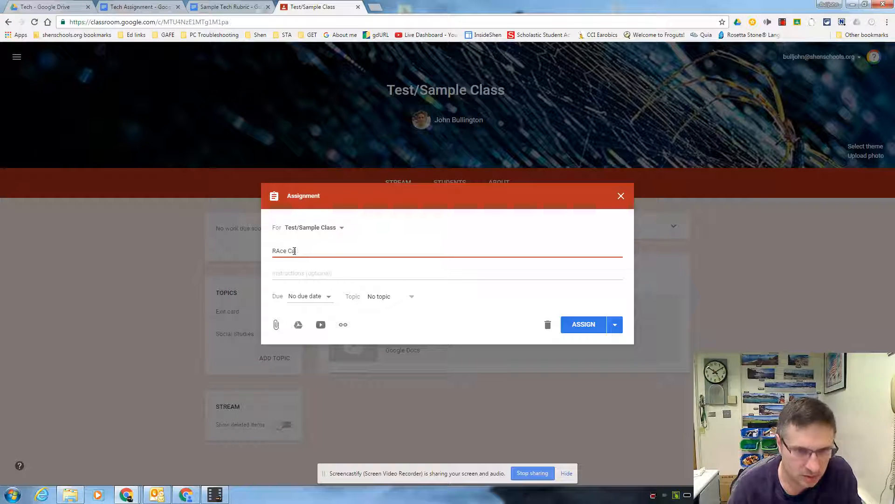
pyautogui.press('BackSpace')
pyautogui.press('BackSpace')
pyautogui.press('BackSpace')
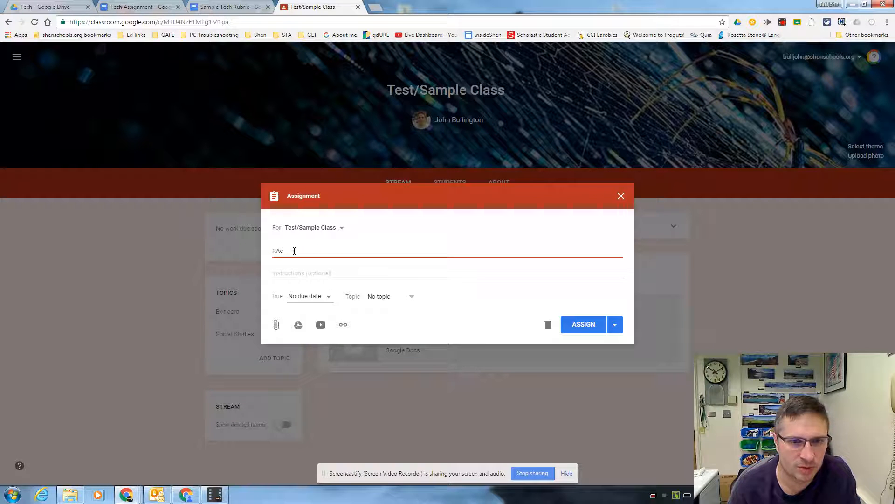
pyautogui.press('BackSpace')
# Title the new assignment "Crash Test Egg"
pyautogui.write('Crash Test Egg')
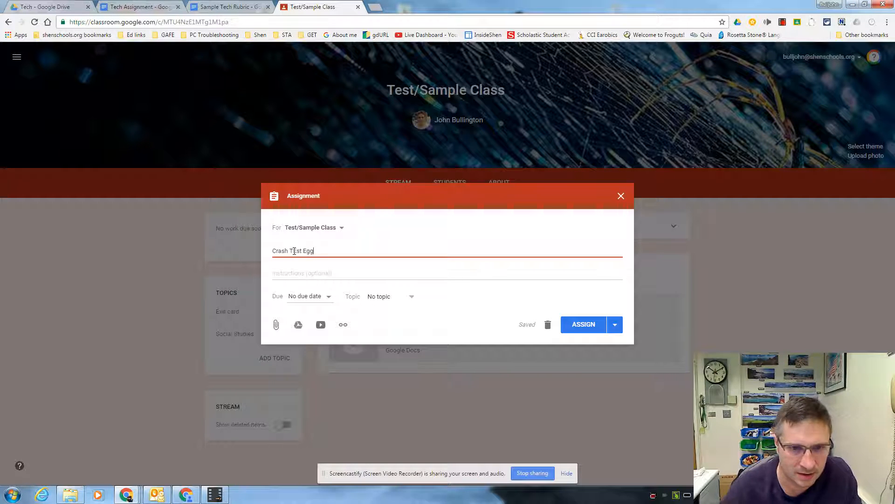
# Attach the Tech Assignment document from Google Drive to the Crash Test Egg assignment
pyautogui.click(297, 251)
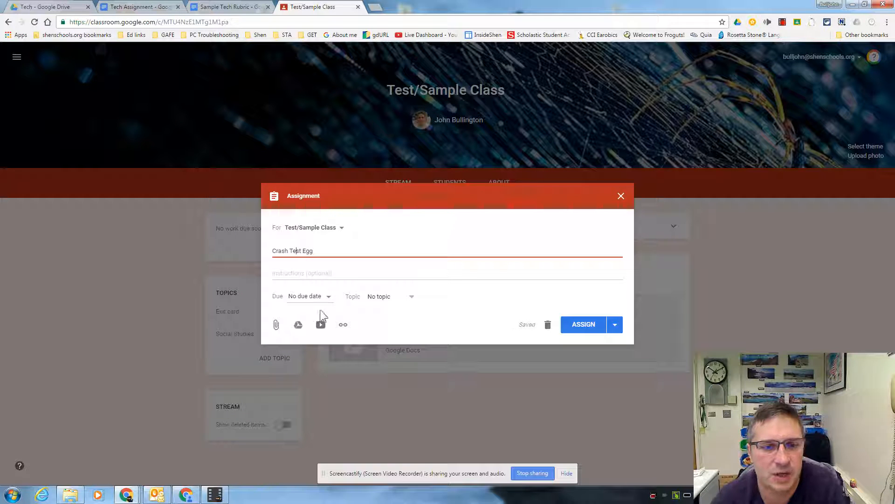
pyautogui.click(300, 326)
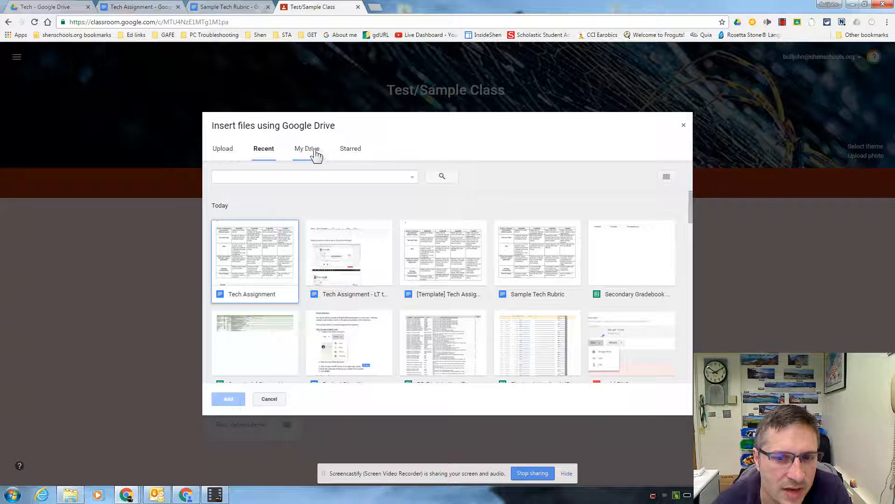
pyautogui.click(264, 257)
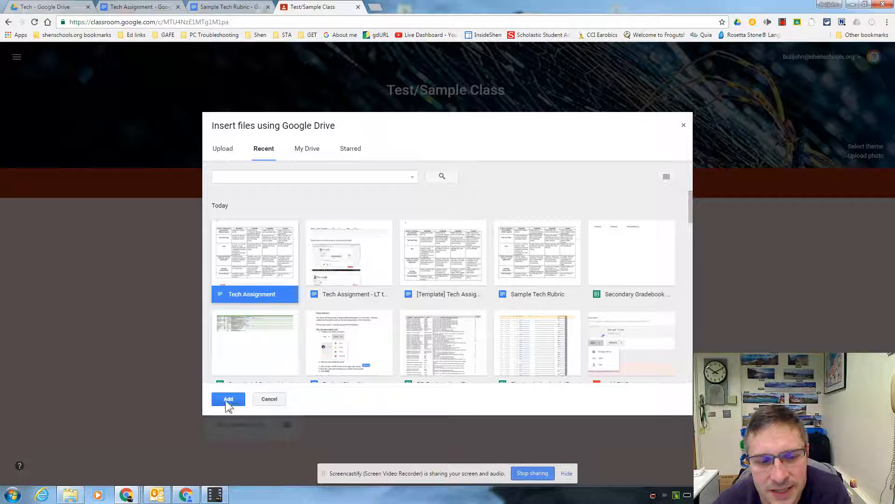
pyautogui.click(228, 399)
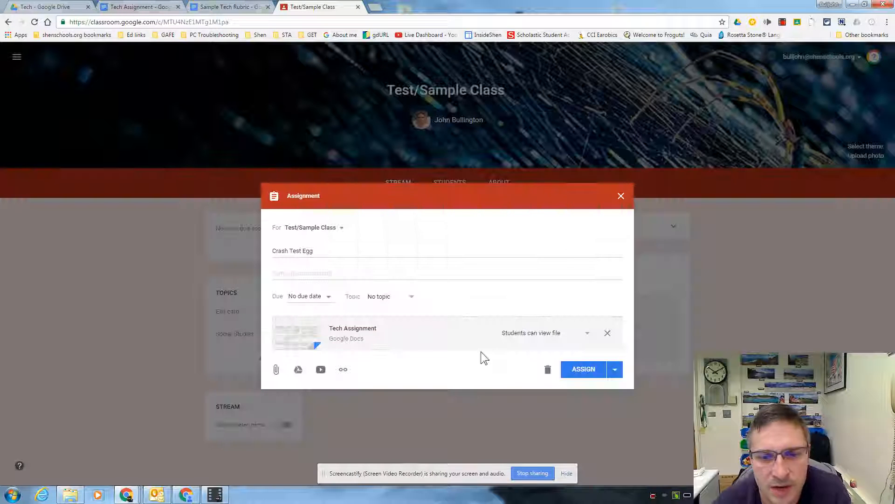
# Set the attached Tech Assignment to make a copy for each student and assign it to the class
pyautogui.click(526, 334)
pyautogui.click(541, 366)
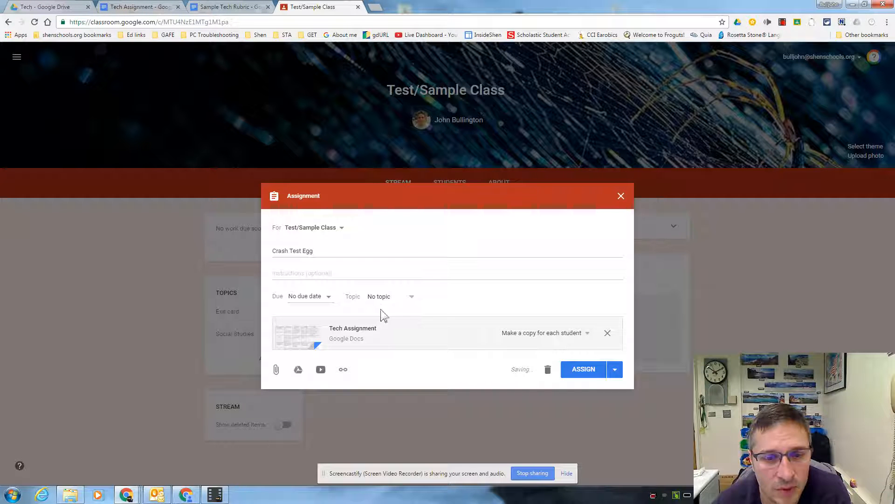
pyautogui.click(590, 371)
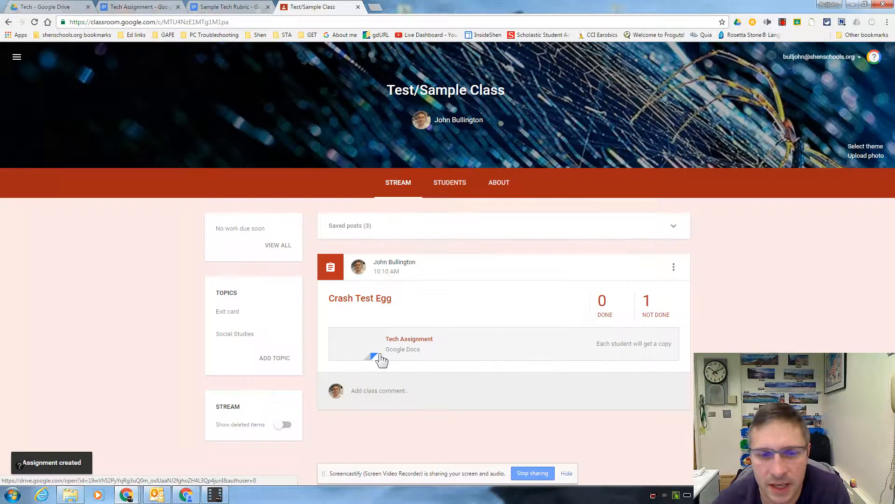
# Switch to the student account's browser window, go back to the class and open the student's Tech Assignment copy in Crash Test Egg
pyautogui.click(186, 443)
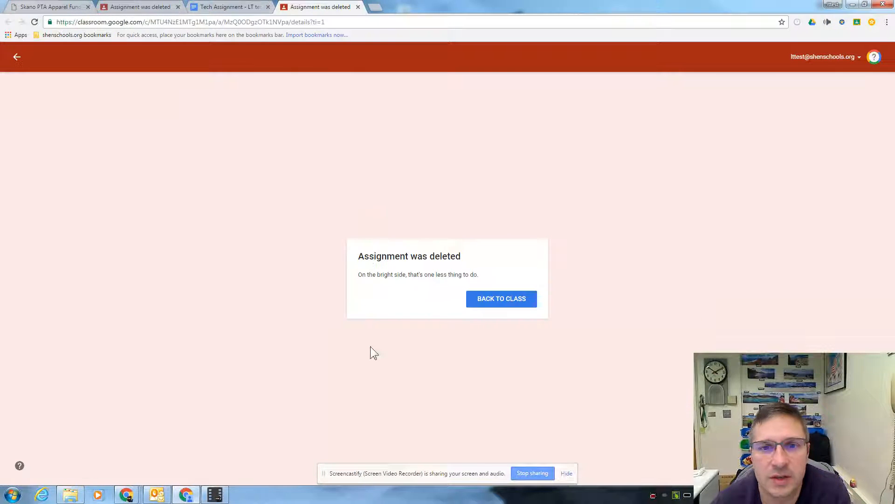
pyautogui.click(505, 302)
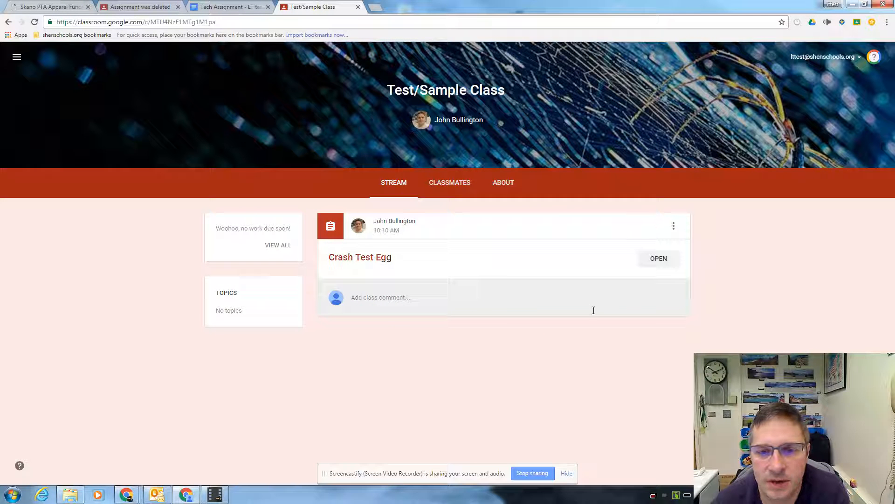
pyautogui.click(363, 260)
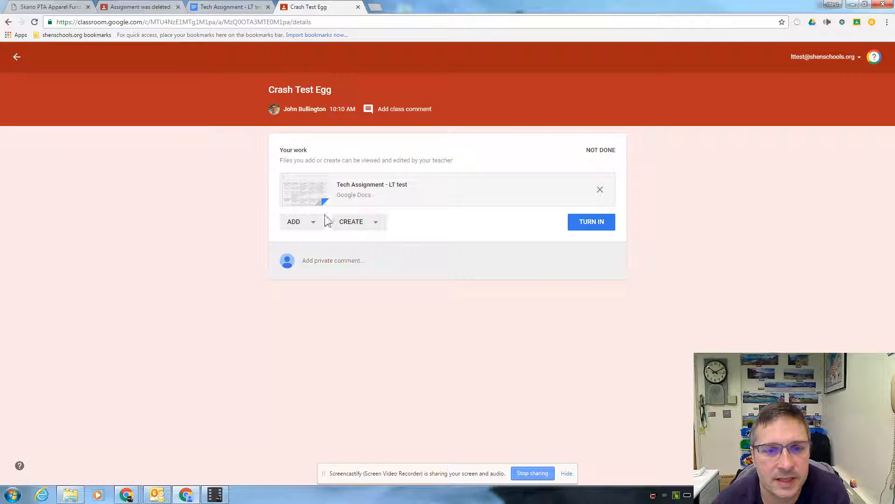
pyautogui.click(382, 184)
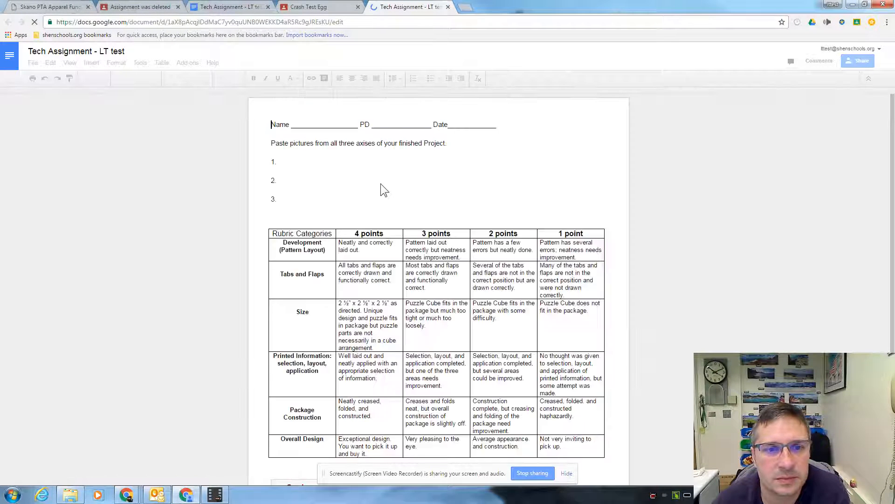
# Insert the image of a crash test dummy in a blue car at item 1, found by web image search for "crash etst dummy"
pyautogui.click(297, 162)
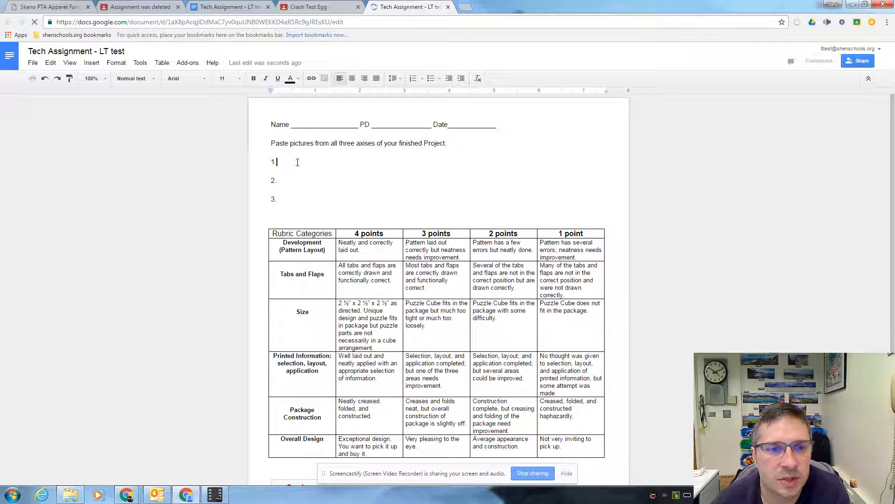
pyautogui.click(88, 64)
pyautogui.click(88, 63)
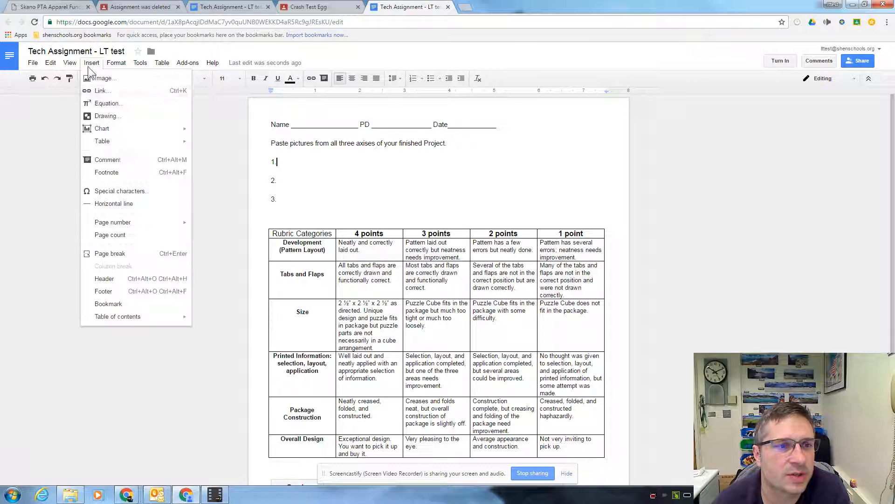
pyautogui.click(102, 77)
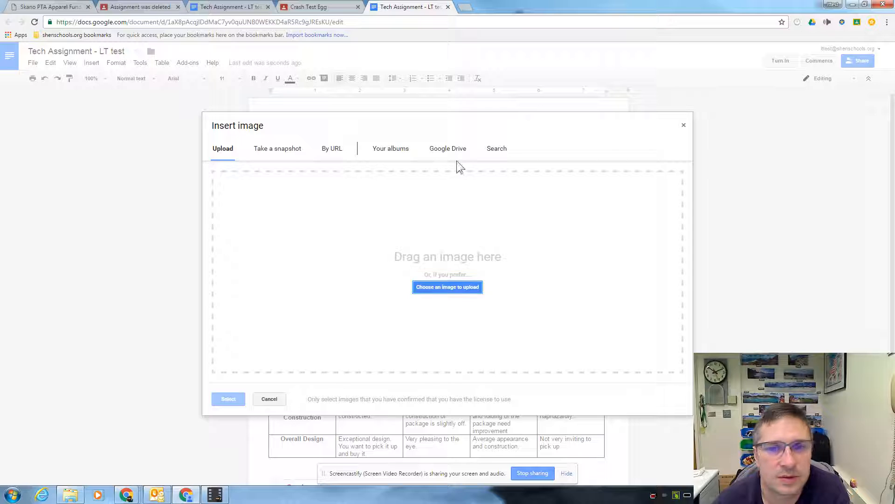
pyautogui.click(497, 149)
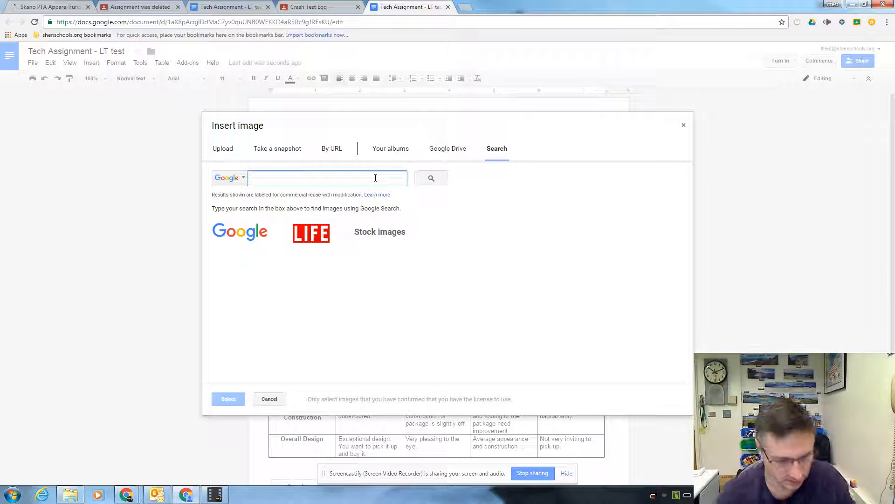
pyautogui.write('crash etst dummy')
pyautogui.press('Return')
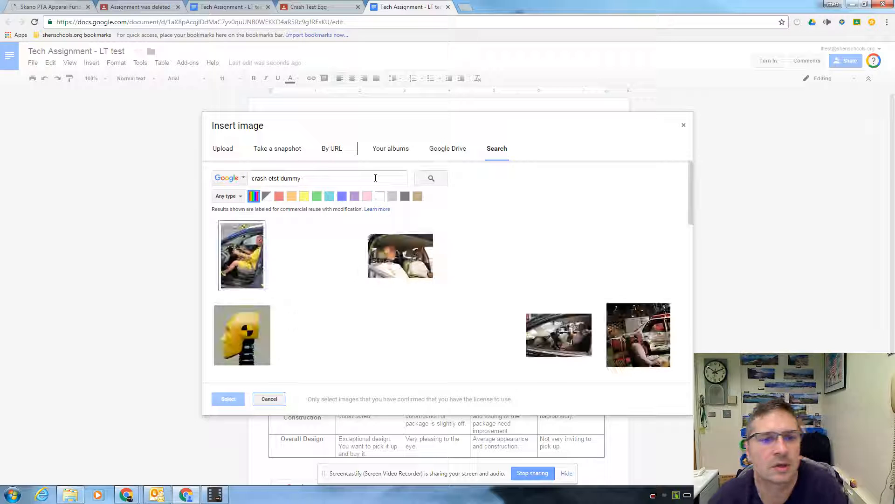
pyautogui.click(242, 255)
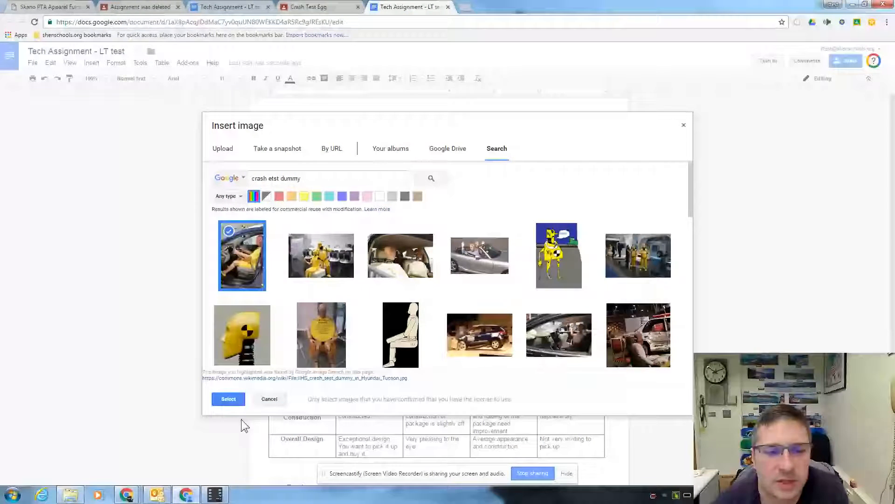
pyautogui.click(230, 399)
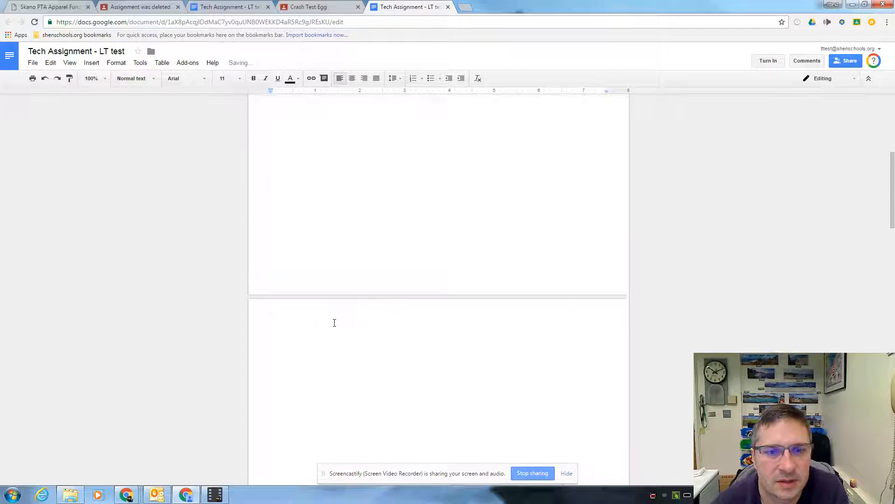
# Shrink the item 1 crash test dummy image proportionally to about 3 inches wide
pyautogui.click(508, 320)
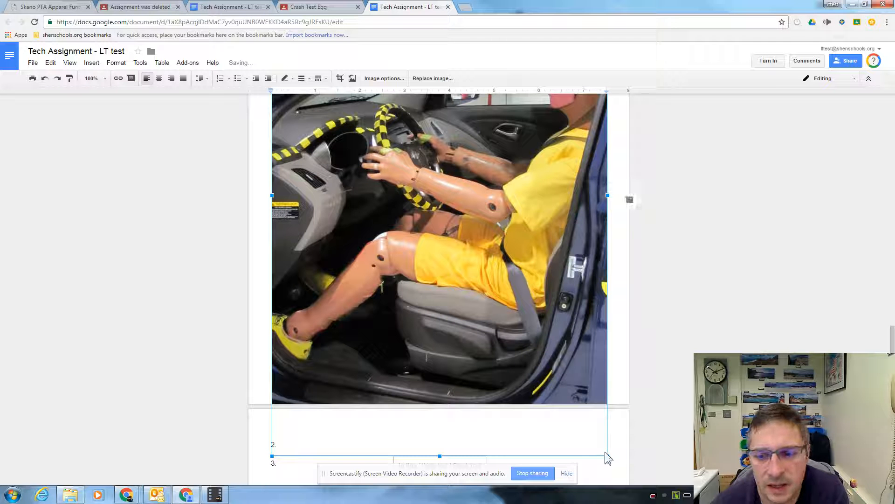
pyautogui.moveTo(608, 458); pyautogui.dragTo(367, 144)
pyautogui.scroll(7, 437, 244)
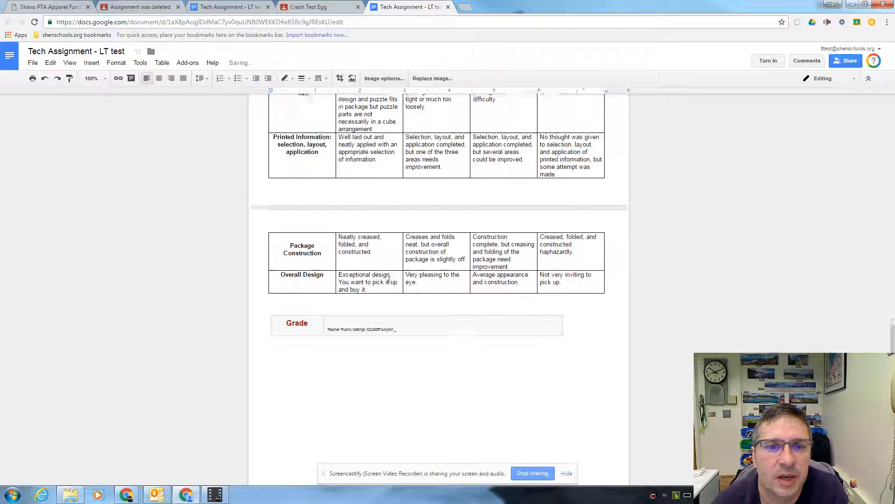
pyautogui.scroll(5, 358, 312)
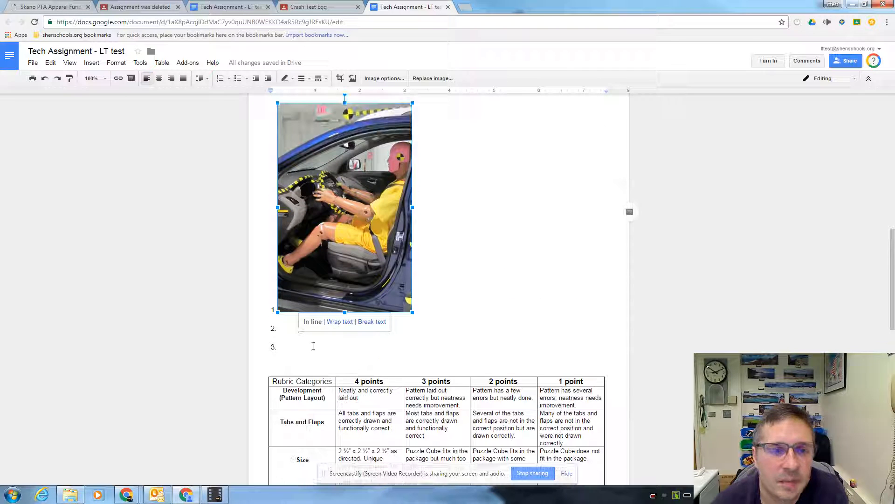
# Insert the image of two crash test dummies seated in a car at item 2 from the same image search
pyautogui.click(298, 329)
pyautogui.scroll(-4, 299, 326)
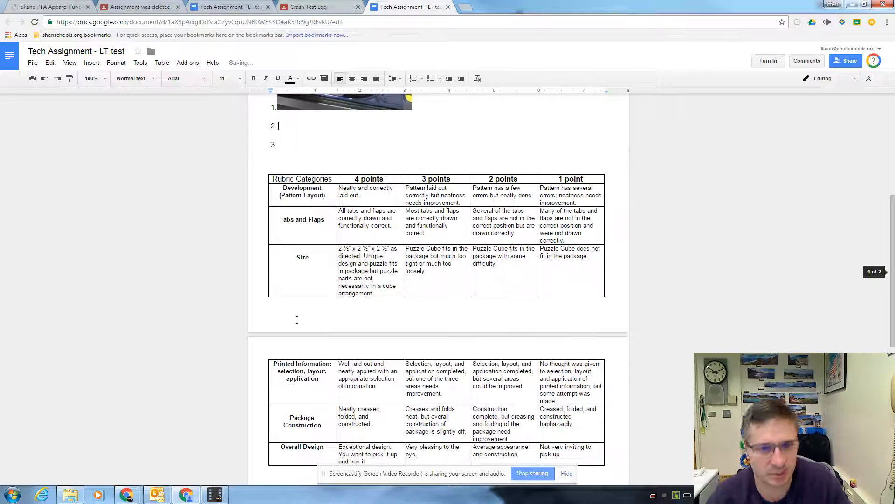
pyautogui.click(91, 63)
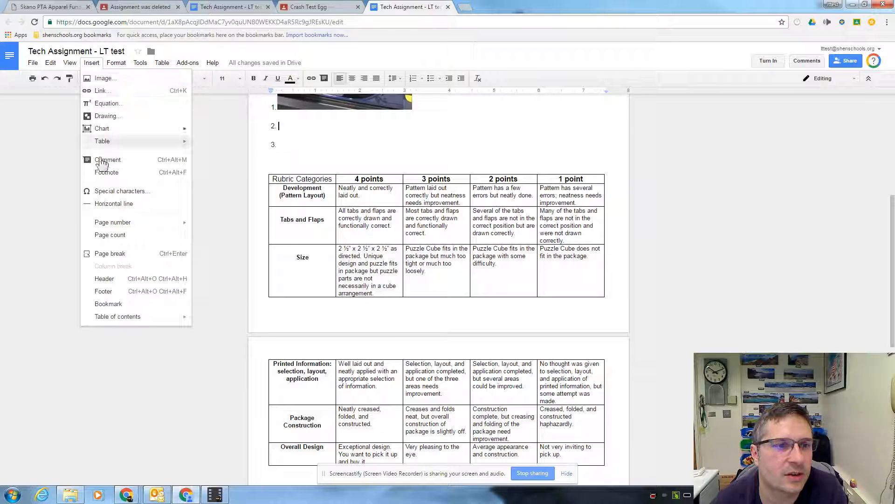
pyautogui.click(100, 79)
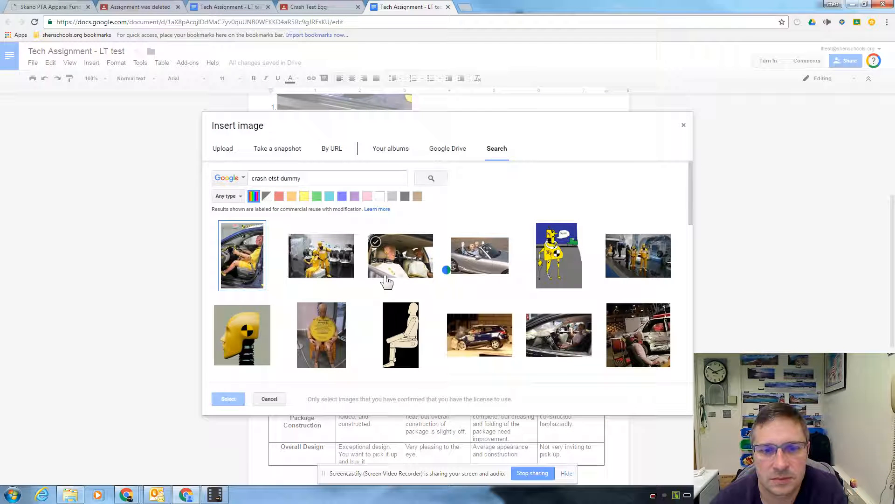
pyautogui.click(410, 262)
pyautogui.click(236, 397)
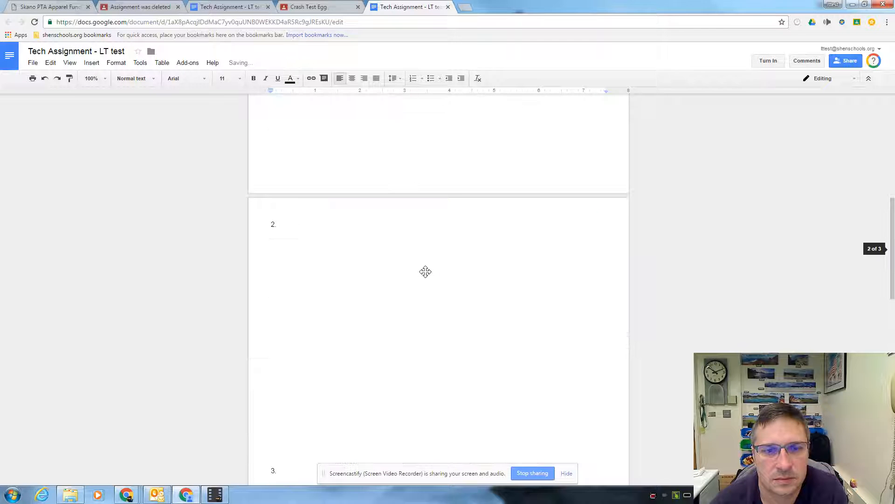
# Shrink the item 2 image of the two seated dummies proportionally to about 3.3 inches wide
pyautogui.click(404, 342)
pyautogui.moveTo(273, 232); pyautogui.dragTo(462, 392)
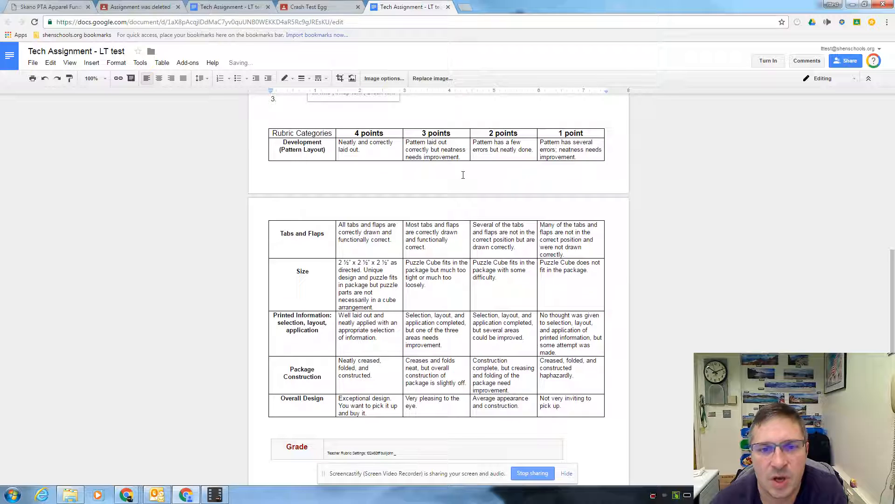
pyautogui.scroll(2, 464, 173)
pyautogui.scroll(2, 464, 173)
# Insert a page break on the blank line above the rubric table so the rubric starts on its own page
pyautogui.click(286, 231)
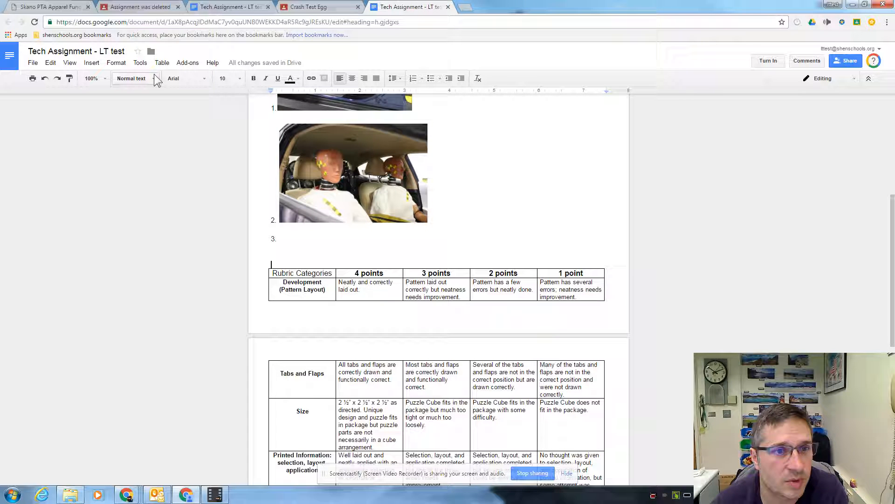
pyautogui.click(92, 62)
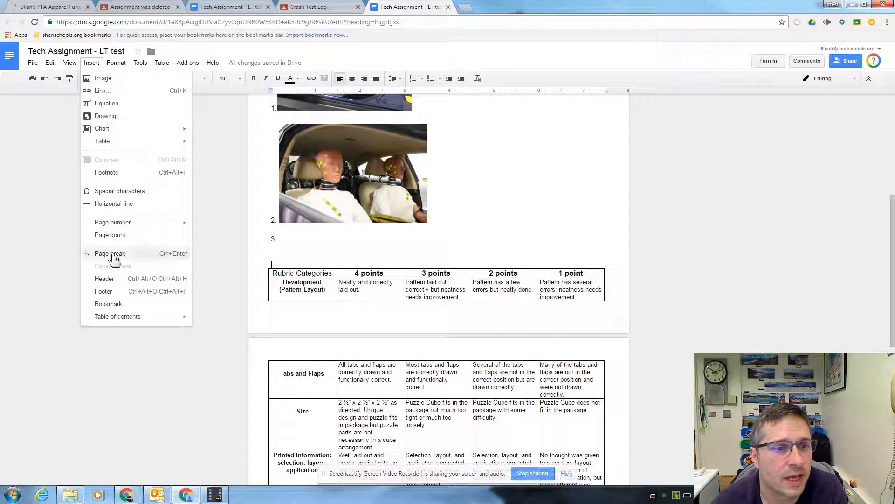
pyautogui.click(114, 253)
pyautogui.scroll(-2, 720, 280)
pyautogui.scroll(-3, 718, 290)
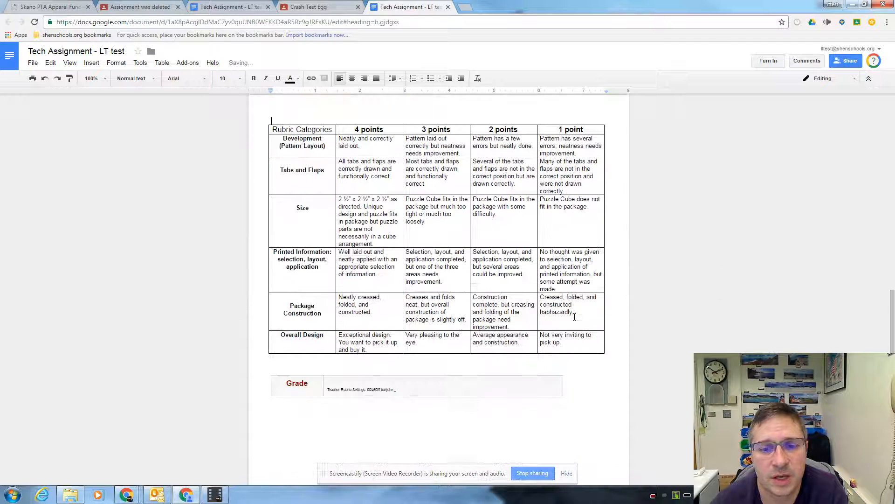
# Review the finished student document and look at the options of the OrangeSlice: Teacher Rubric add-on
pyautogui.scroll(1, 377, 155)
pyautogui.scroll(5, 377, 154)
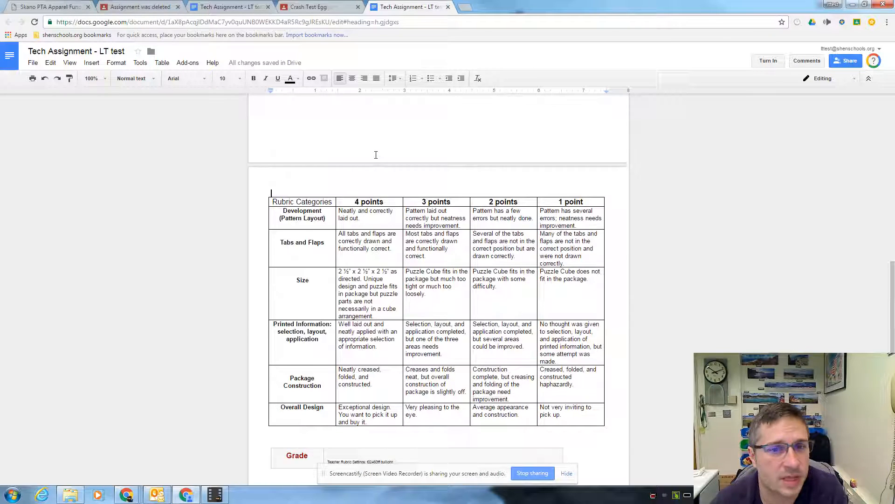
pyautogui.scroll(5, 365, 163)
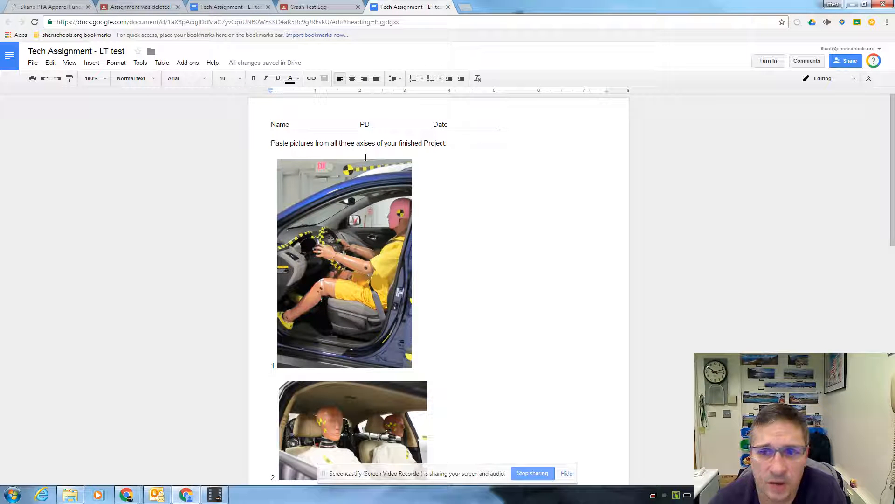
pyautogui.click(189, 63)
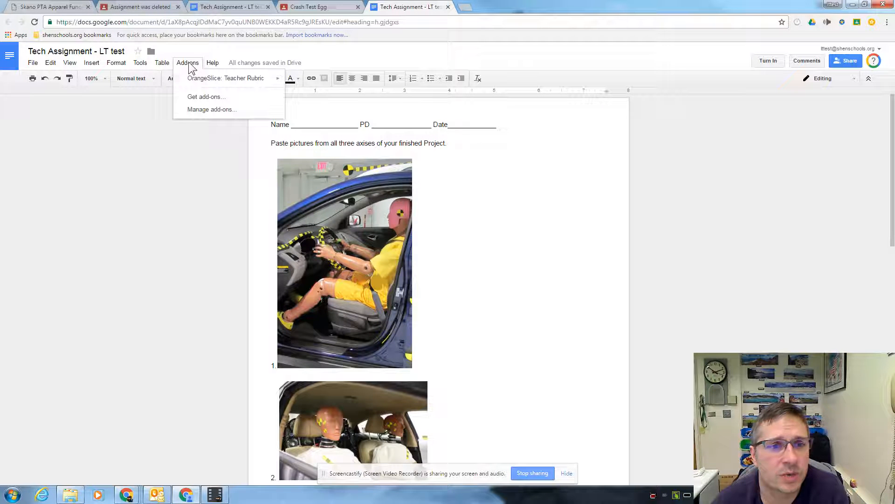
pyautogui.moveTo(201, 78)
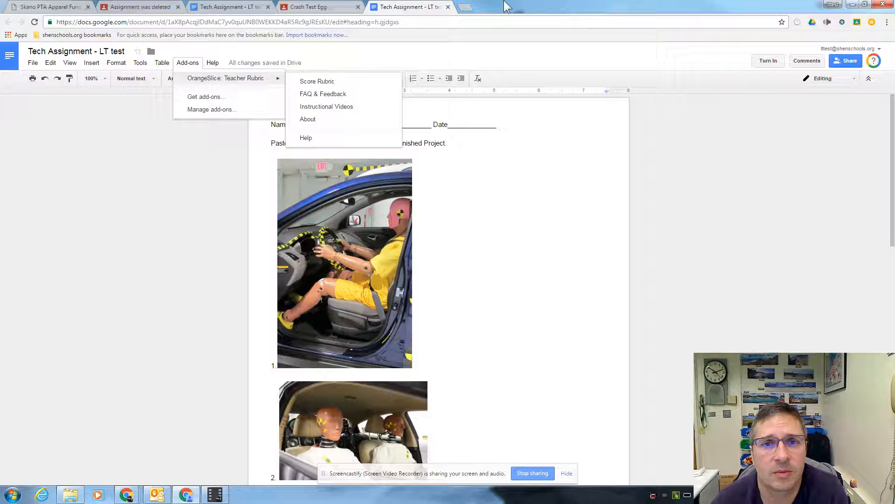
# Turn in the student's Tech Assignment copy for the Crash Test Egg assignment and confirm the submission
pyautogui.click(333, 9)
pyautogui.click(412, 9)
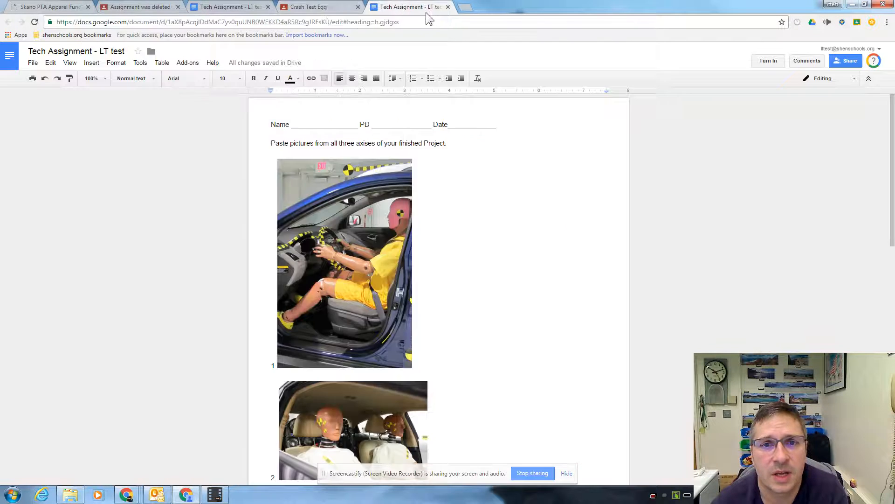
pyautogui.click(766, 62)
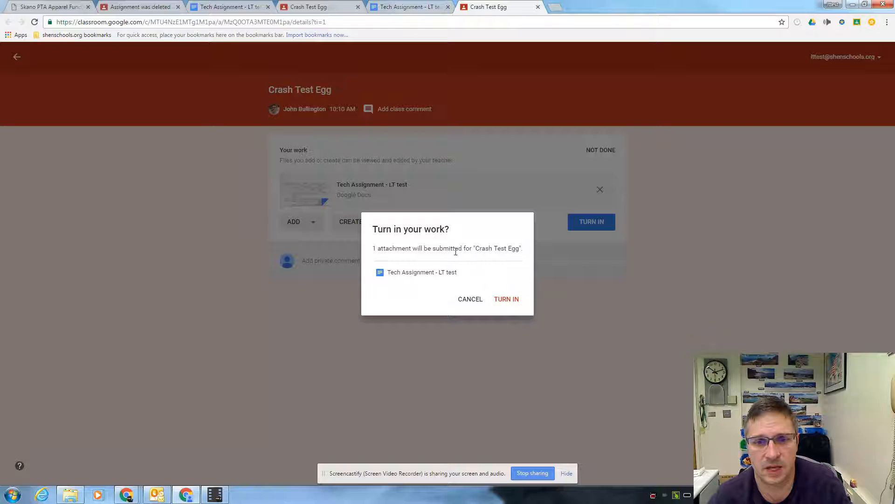
pyautogui.click(506, 299)
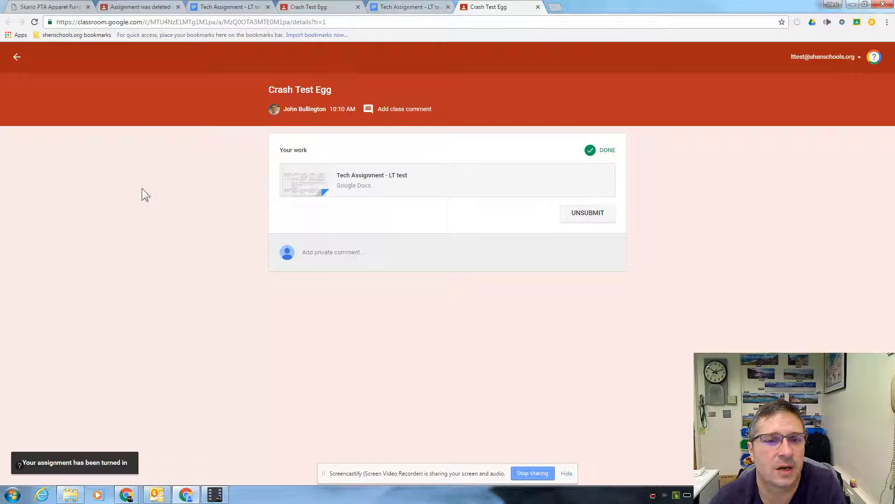
# Open the student's turned-in Tech Assignment from the finished work of Crash Test Egg in the teacher's Classroom account
pyautogui.click(853, 5)
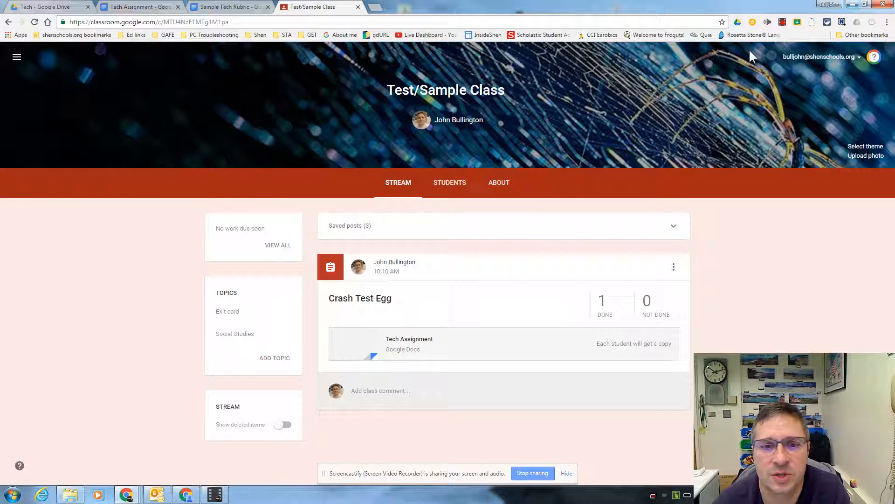
pyautogui.click(605, 310)
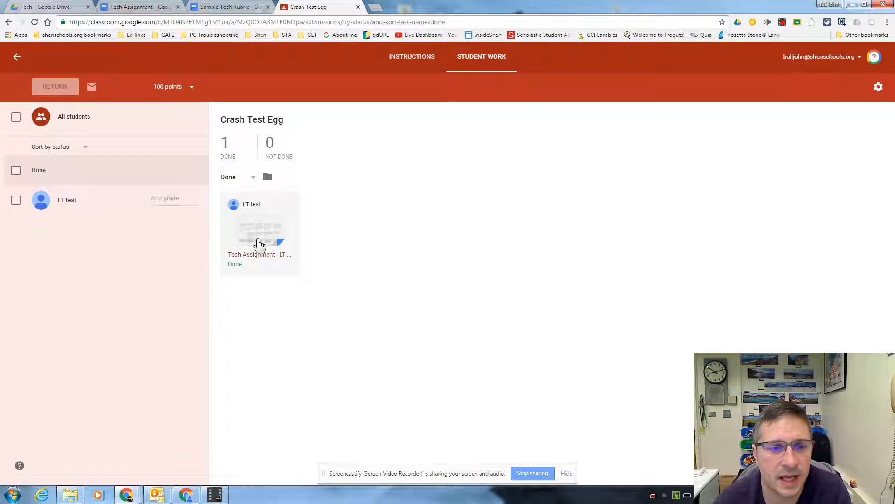
pyautogui.click(260, 243)
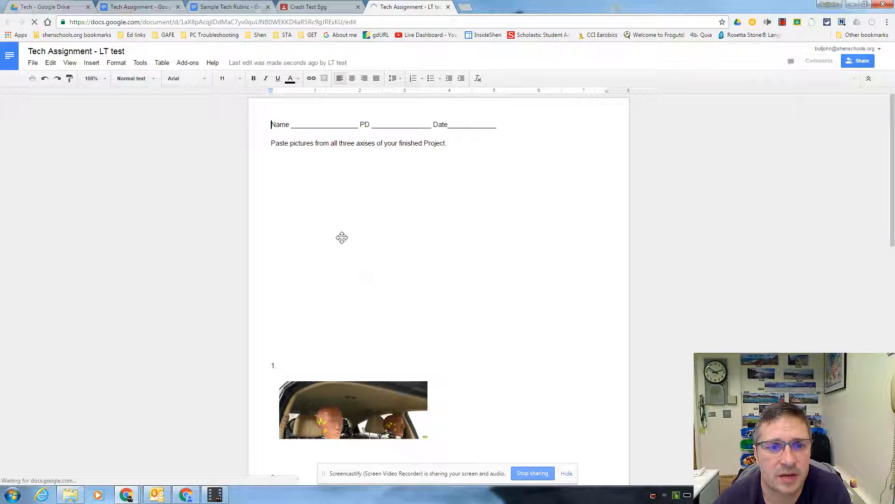
# Start Score Rubric in the OrangeSlice: Teacher Rubric add-on and look over the rubric table and the student's pictures
pyautogui.click(180, 64)
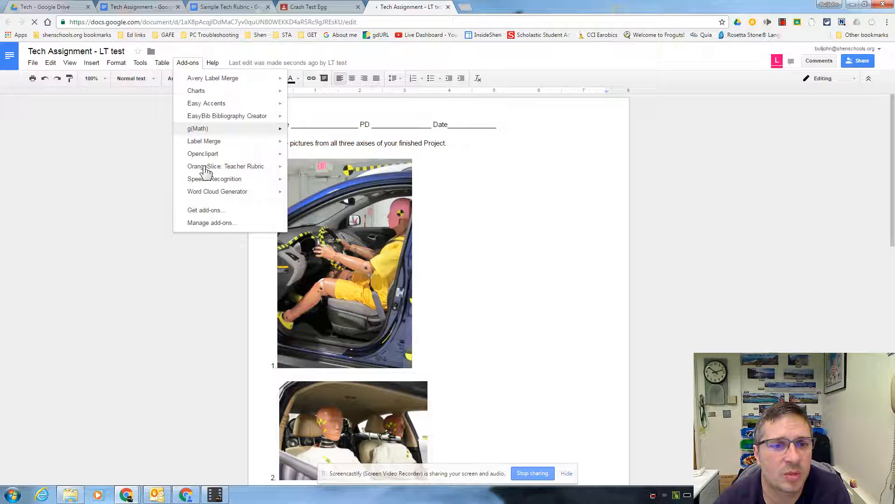
pyautogui.moveTo(206, 170)
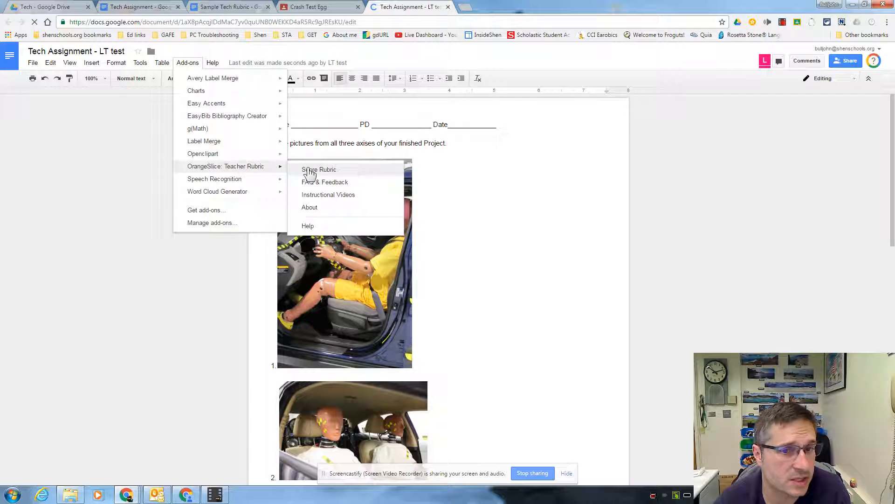
pyautogui.click(308, 169)
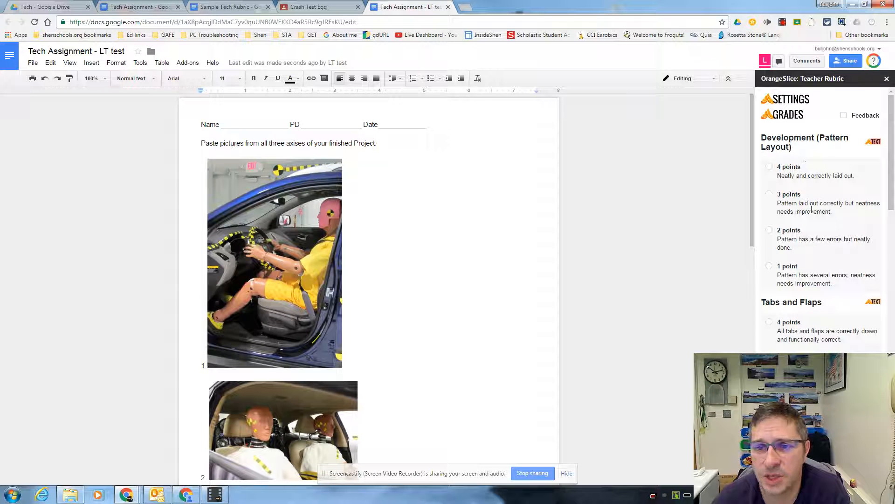
pyautogui.moveTo(751, 184); pyautogui.dragTo(752, 383)
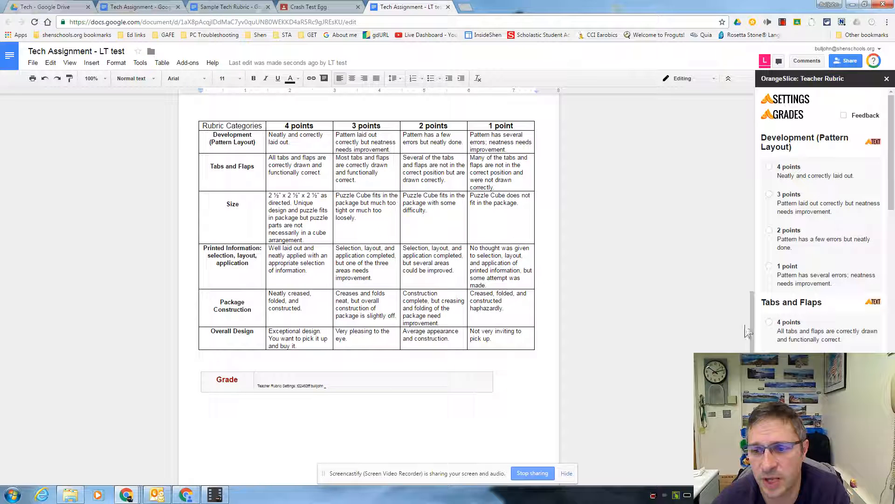
pyautogui.moveTo(753, 332); pyautogui.dragTo(759, 135)
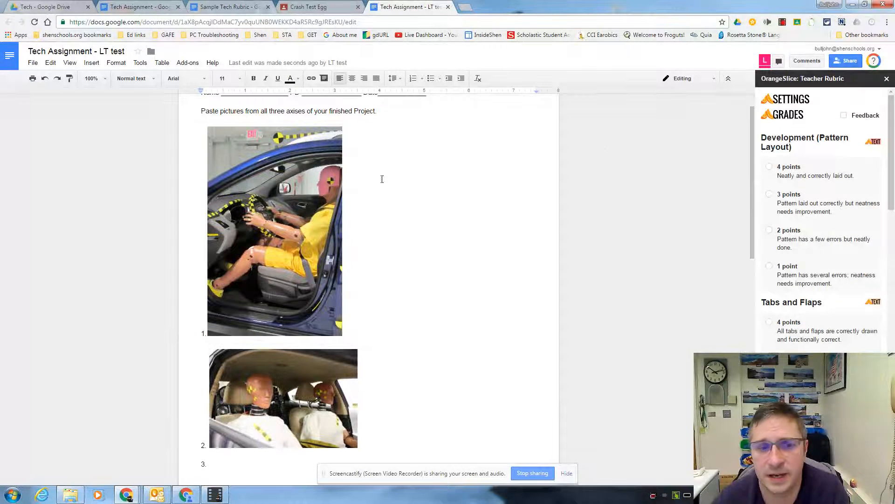
# Score the rubric: Development 3, Tabs and Flaps 3, Size 4, Printed Information 2, Package Construction 3, and Overall Design 4 points
pyautogui.click(770, 194)
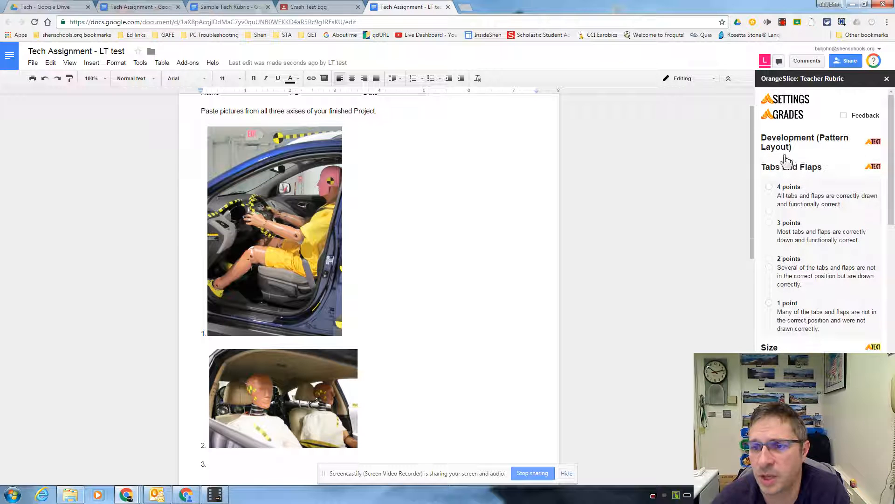
pyautogui.click(769, 223)
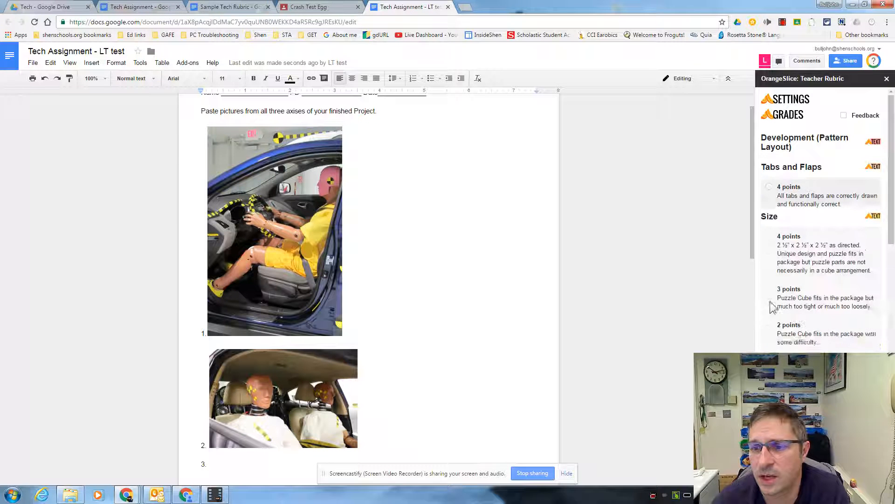
pyautogui.click(770, 209)
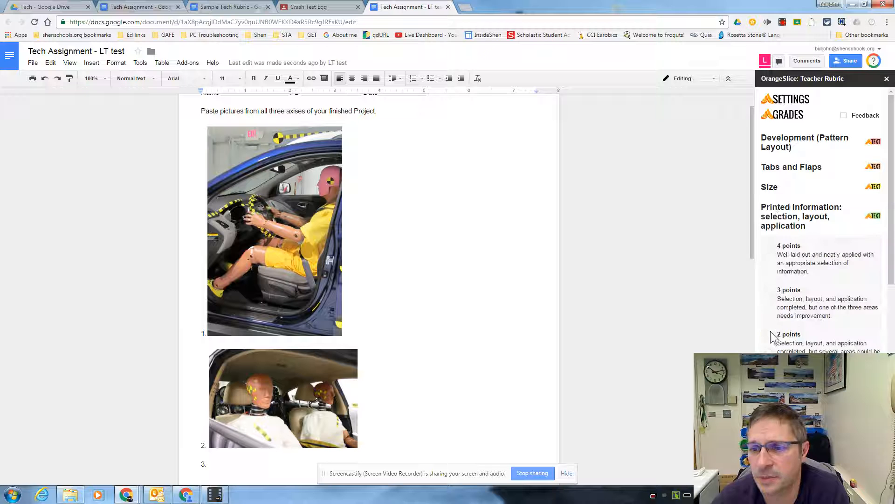
pyautogui.click(770, 335)
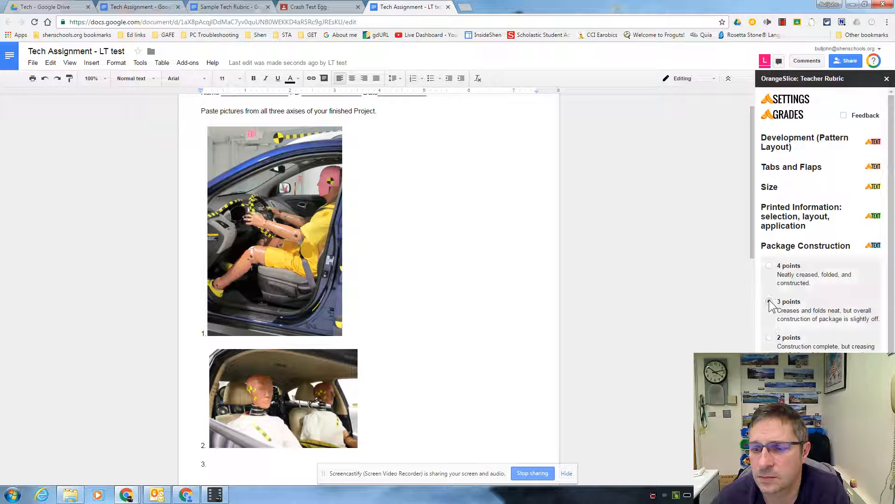
pyautogui.click(769, 302)
pyautogui.click(769, 286)
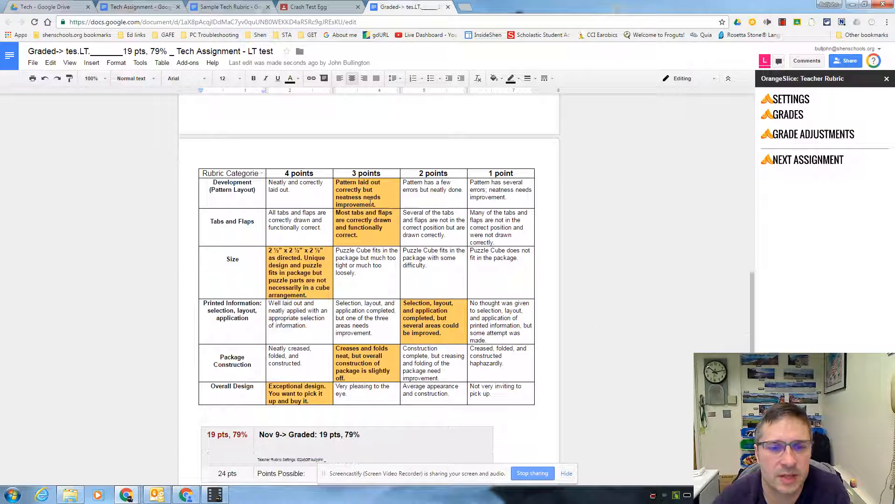
# Review the scored rubric and add the comment "Your egg survived . Yeah!" below the graded line in the grade table
pyautogui.scroll(-2, 306, 401)
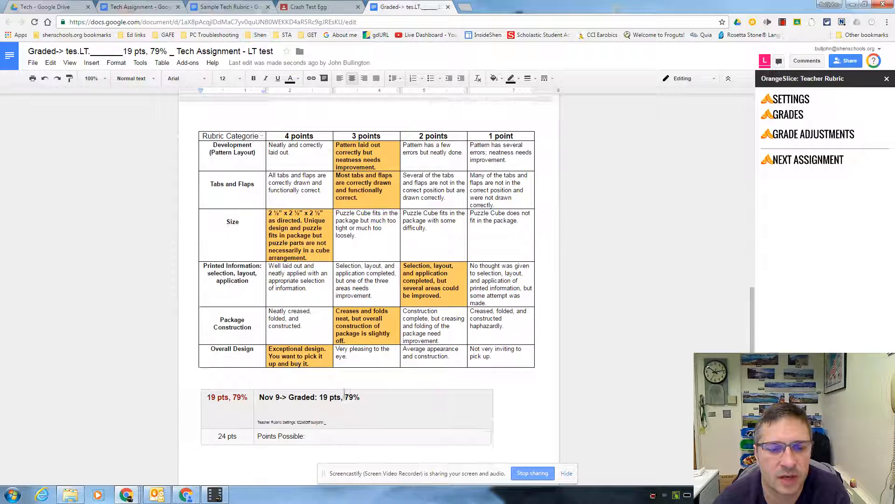
pyautogui.moveTo(259, 341); pyautogui.dragTo(341, 340)
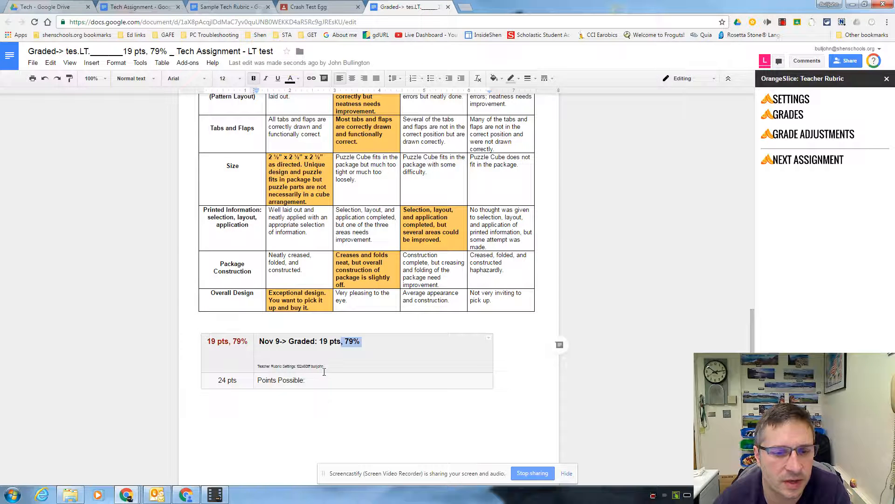
pyautogui.click(337, 364)
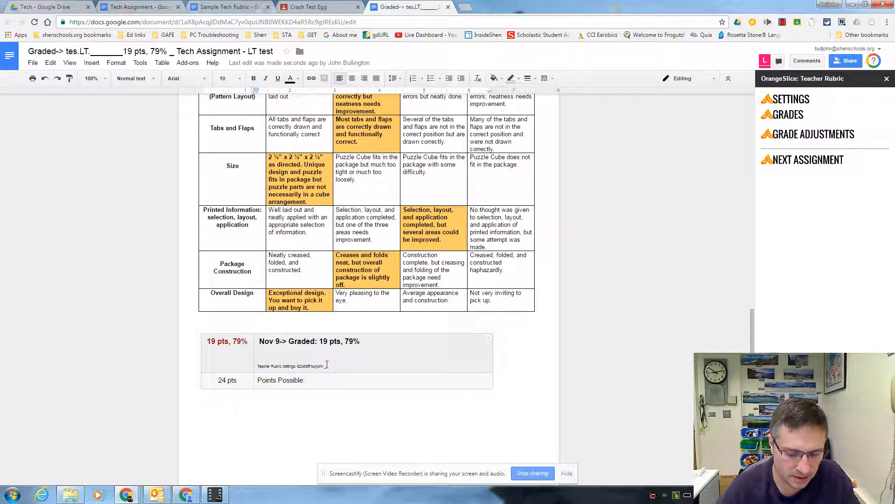
pyautogui.write('Your egg survived')
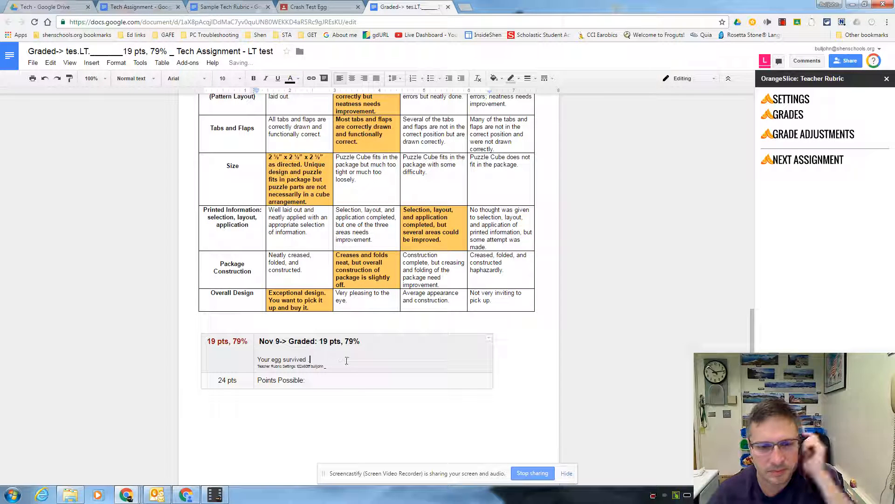
pyautogui.write(' . Yeah')
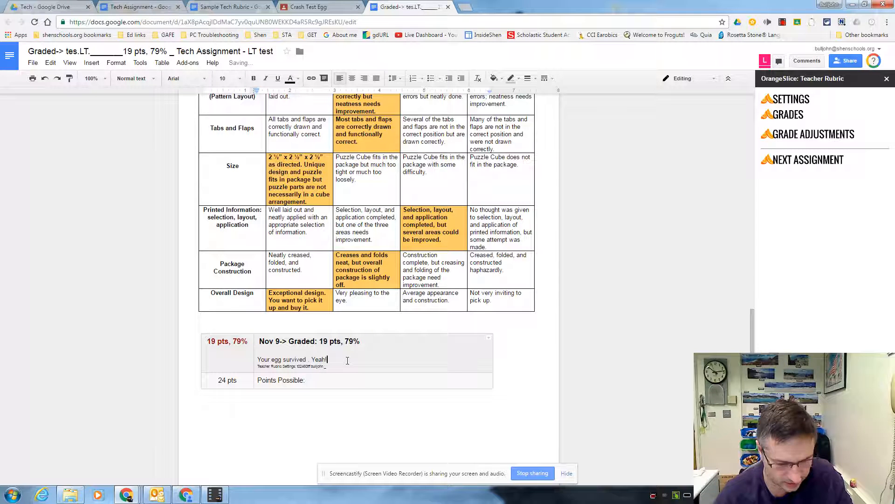
pyautogui.write('!')
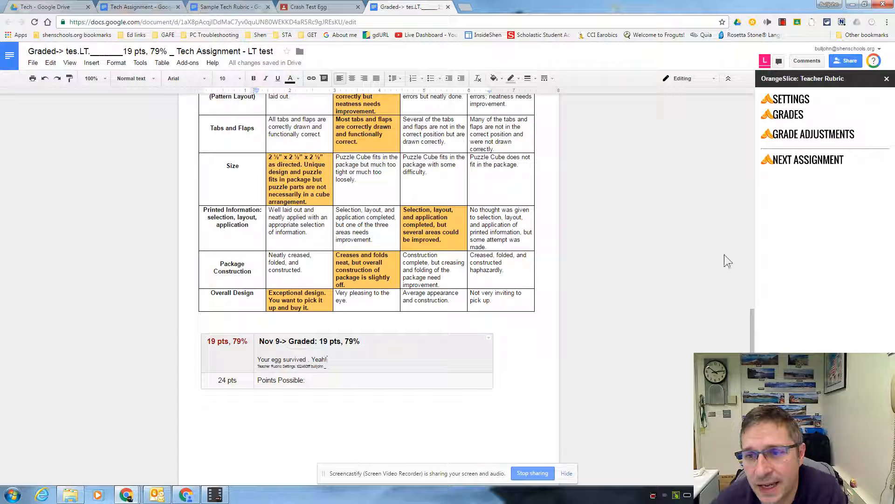
# Rescore the Development (Pattern Layout) and Tabs and Flaps categories at 4 points each and update the rubric
pyautogui.click(790, 120)
pyautogui.click(785, 149)
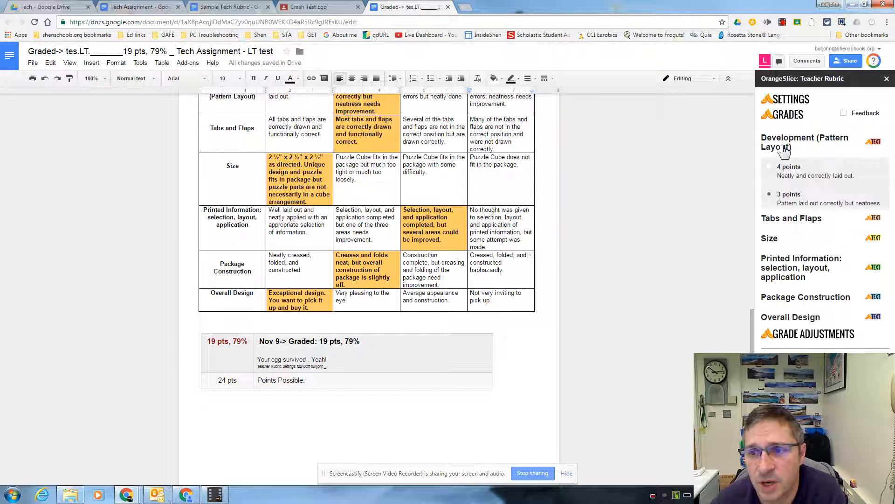
pyautogui.click(770, 167)
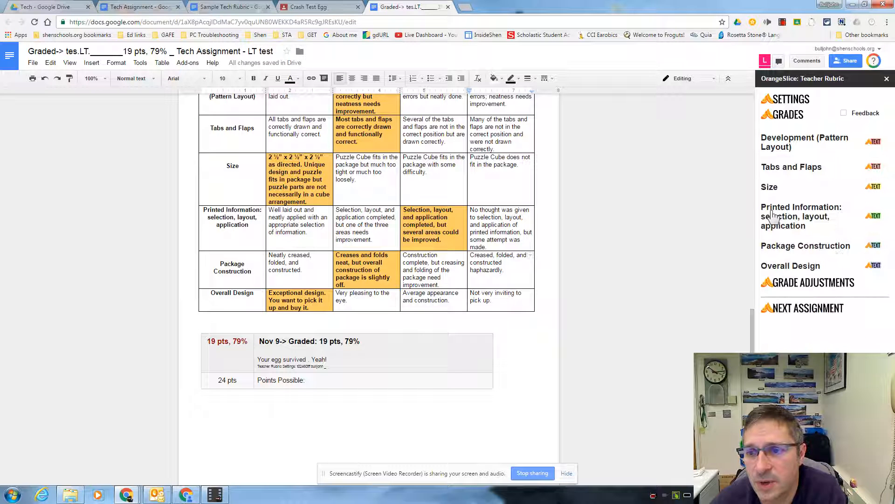
pyautogui.click(774, 174)
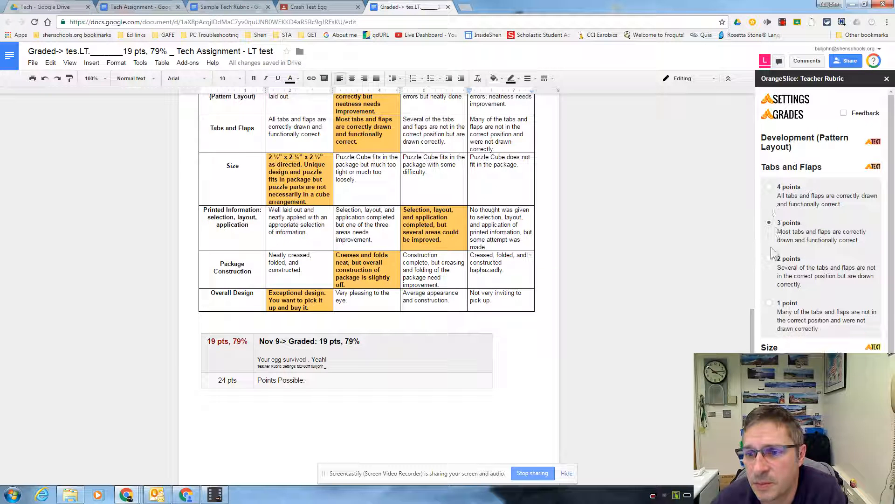
pyautogui.click(769, 188)
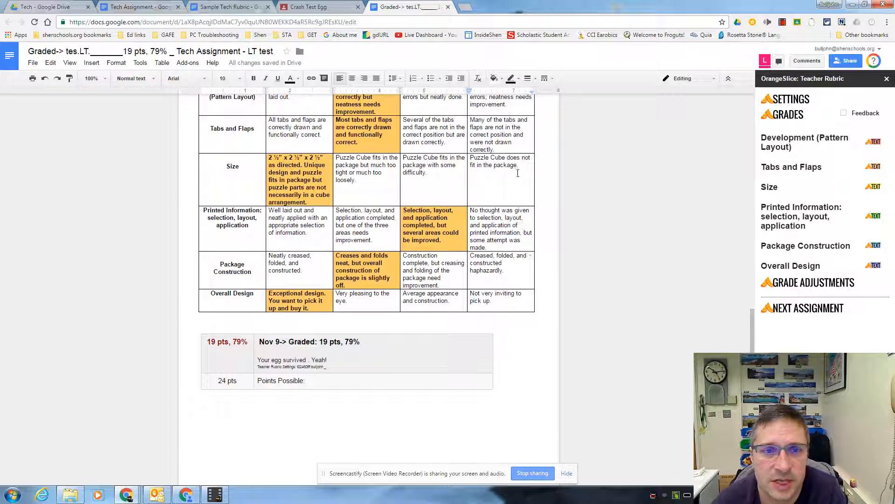
pyautogui.scroll(2, 419, 187)
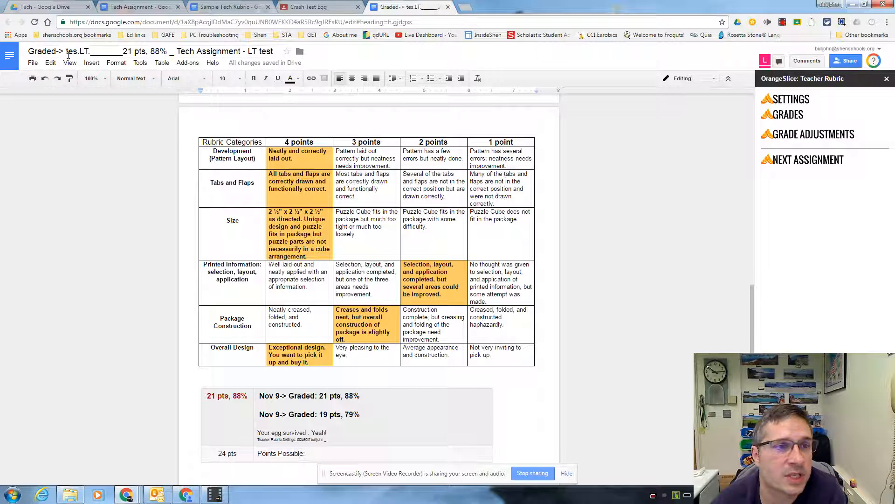
# Move the original assignment name ahead of the score in the document title and undo the last change in the document
pyautogui.moveTo(27, 51); pyautogui.dragTo(174, 52)
pyautogui.moveTo(275, 50); pyautogui.dragTo(90, 53)
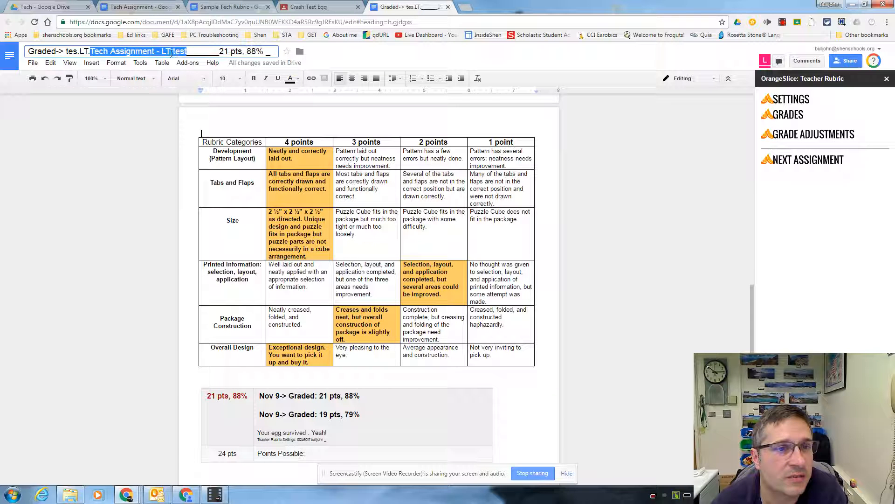
pyautogui.click(45, 78)
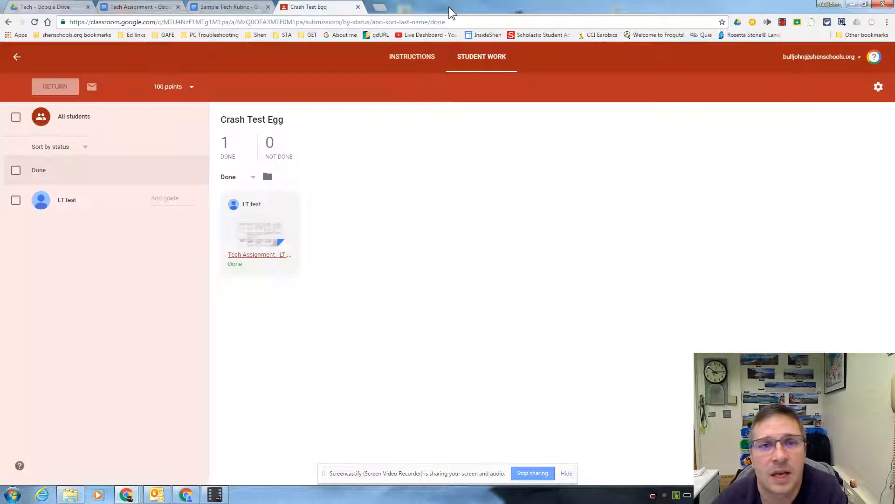
# Close the graded document and return to the student work of the Crash Test Egg assignment
pyautogui.click(448, 7)
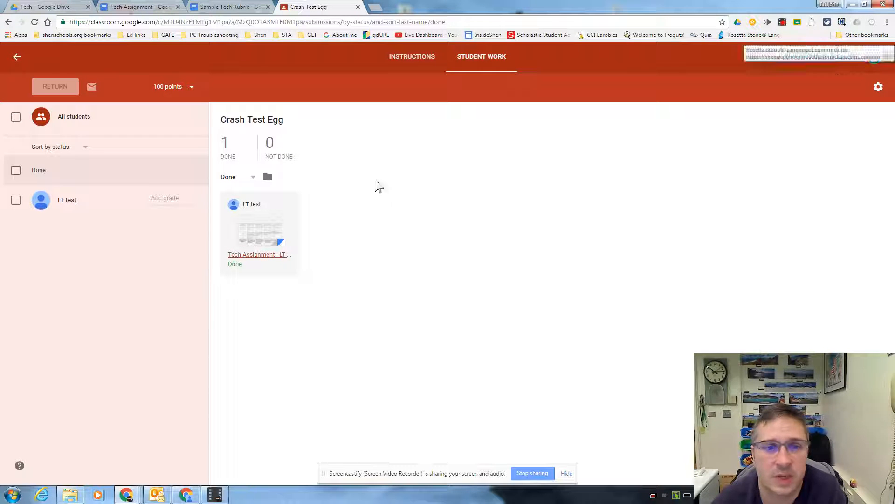
pyautogui.click(784, 22)
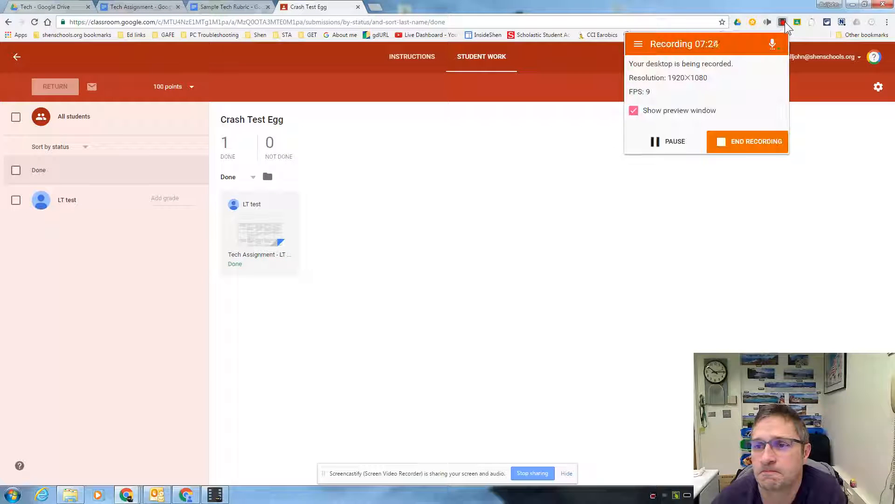